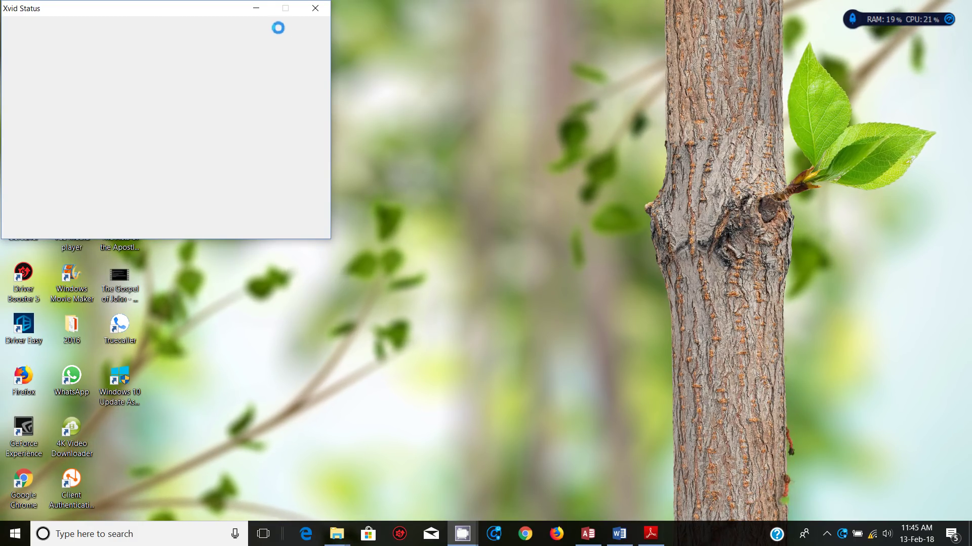
Close the stalled Xvid status window and show the 0417_w17_qp_2.pdf question paper at page 9.
click(256, 10)
click(647, 542)
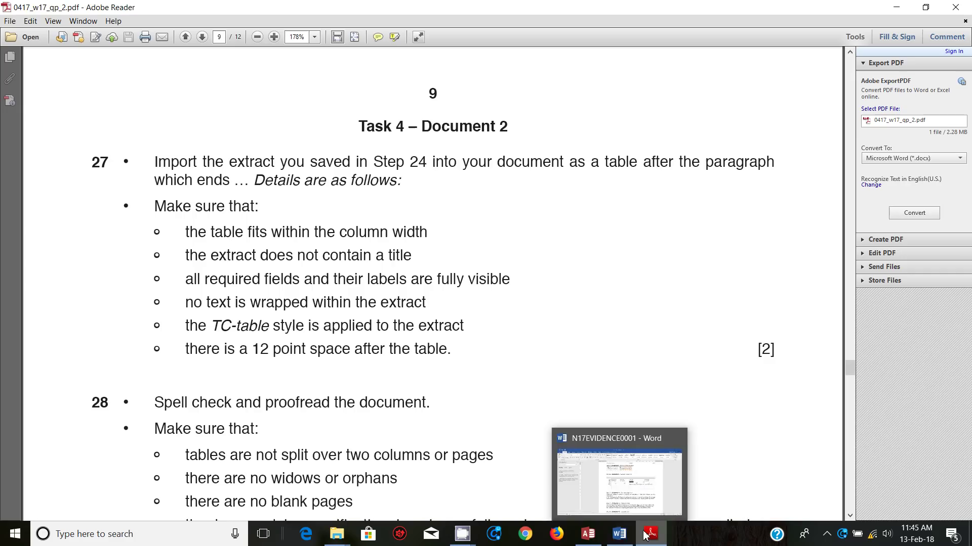
Copy all seven N17CRUISES Query1 records (Vessel_Name, Duration, Sail_Date) from Access, then return to the question paper.
click(588, 534)
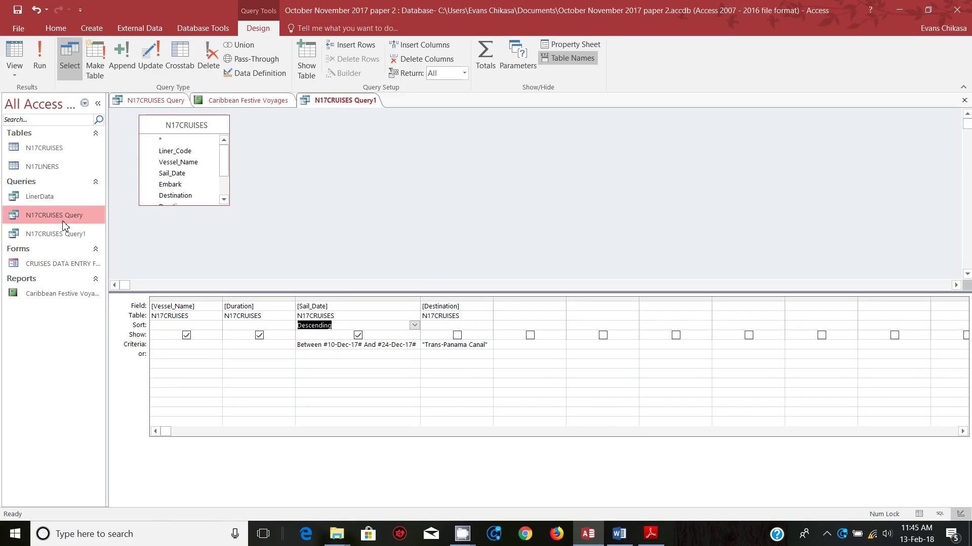
double_click(60, 236)
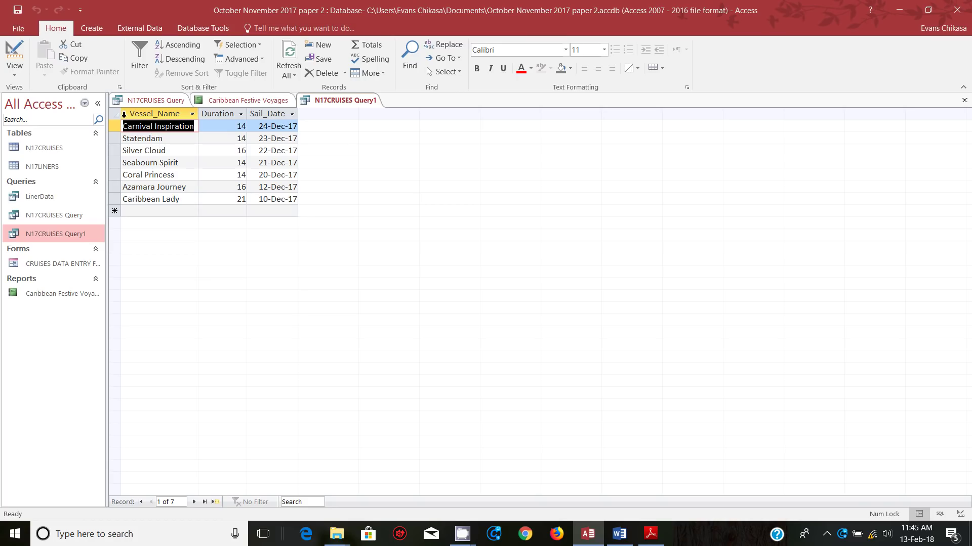
key(ctrl+a)
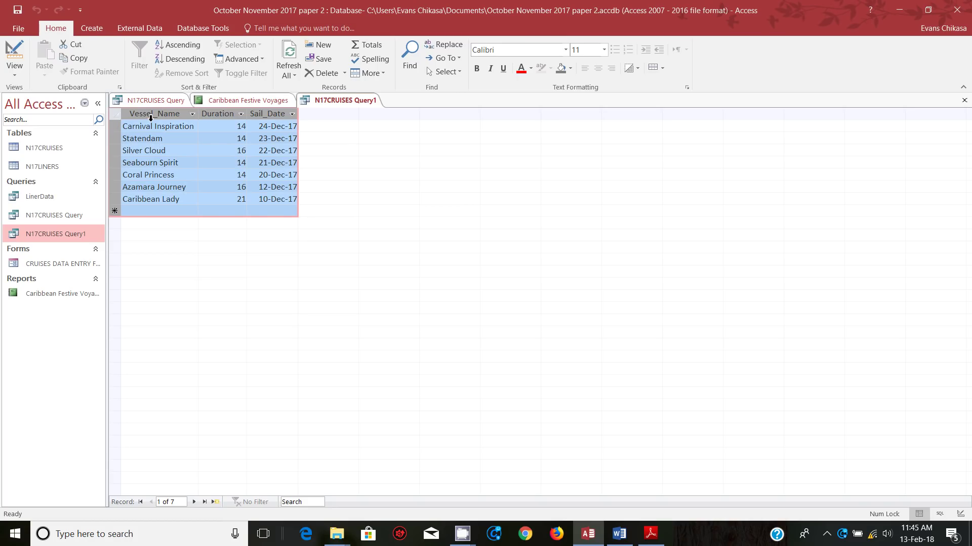
right_click(149, 117)
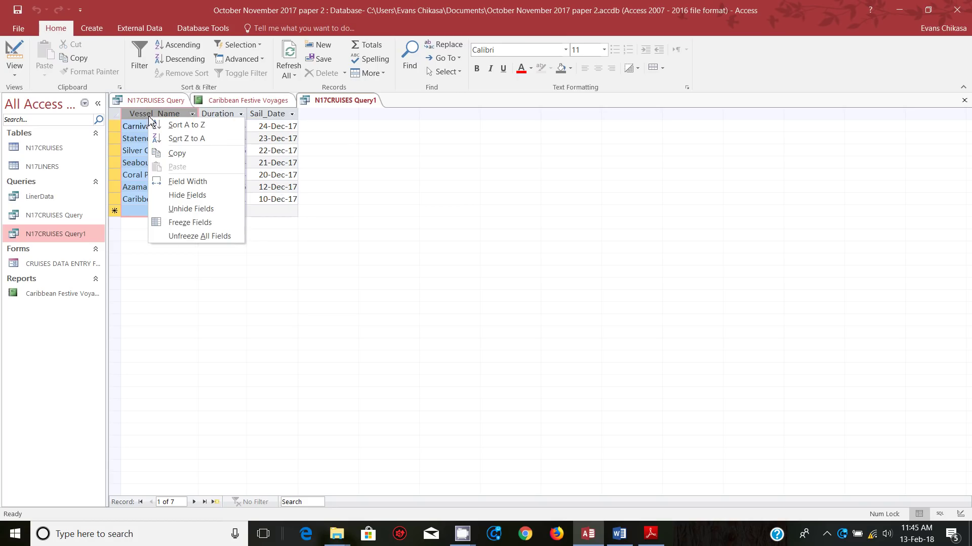
click(119, 111)
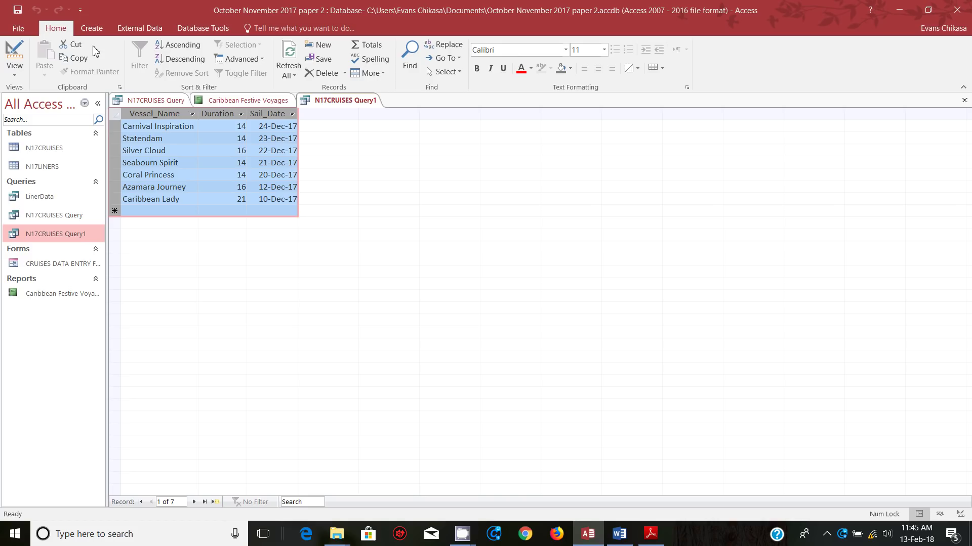
click(76, 58)
mouse_move(620, 543)
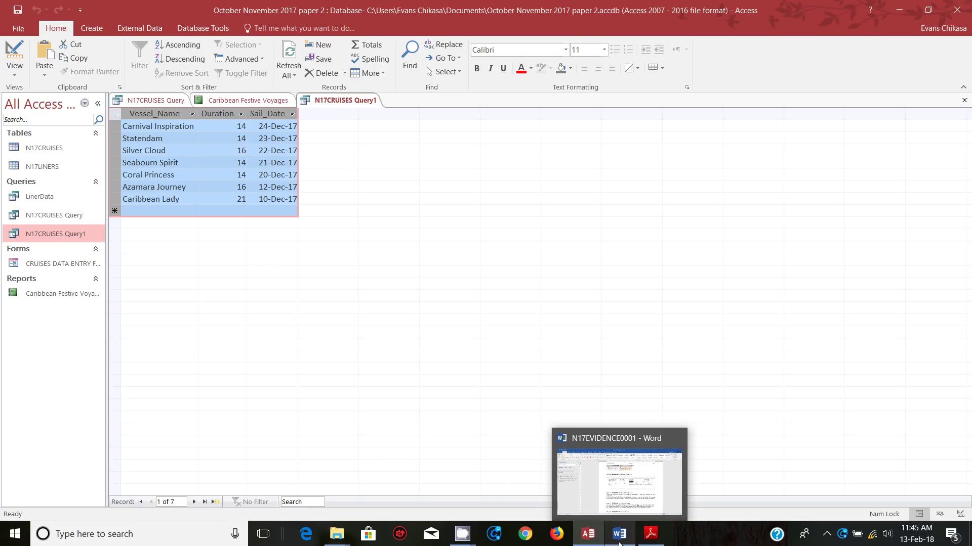
mouse_move(651, 538)
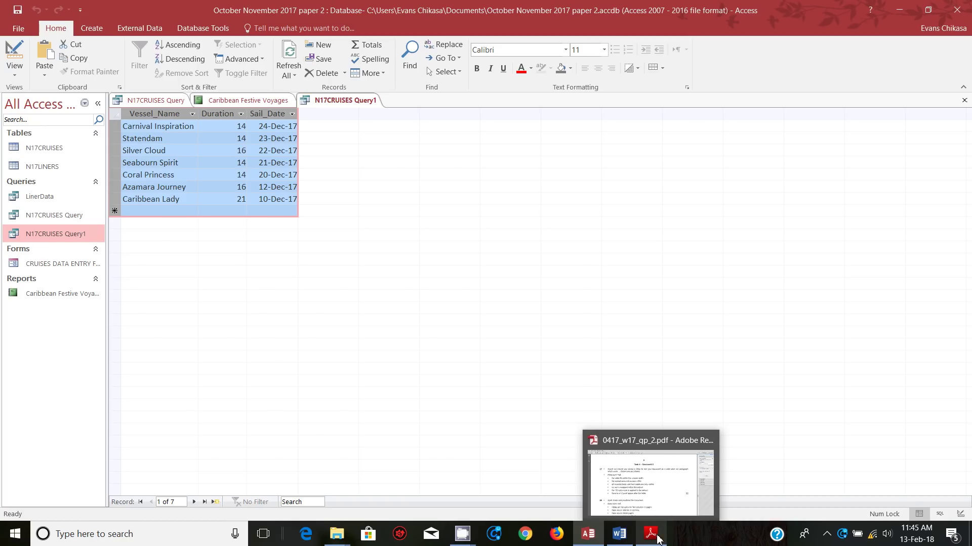
click(667, 502)
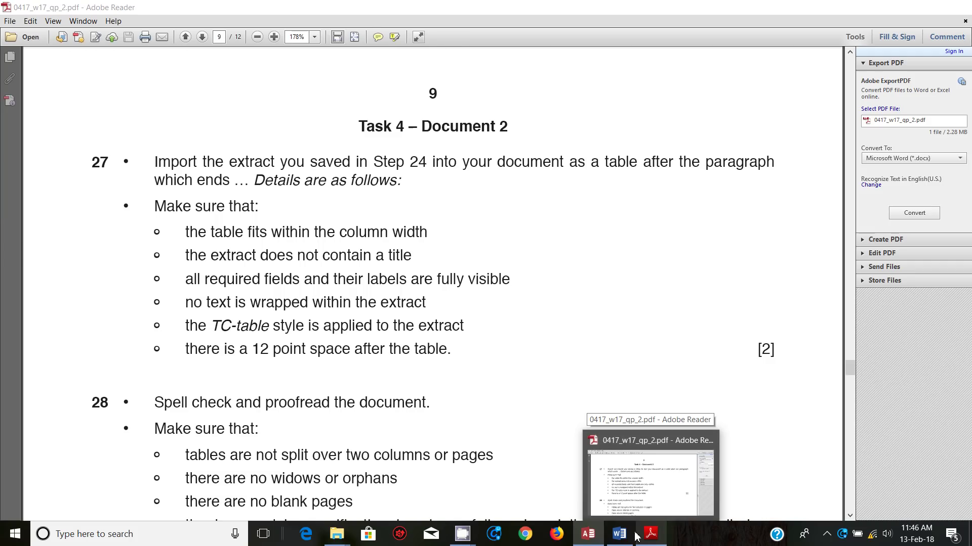
Open CRUISENEWS.docx from the Oct 2017 folder in Word.
click(588, 534)
click(619, 534)
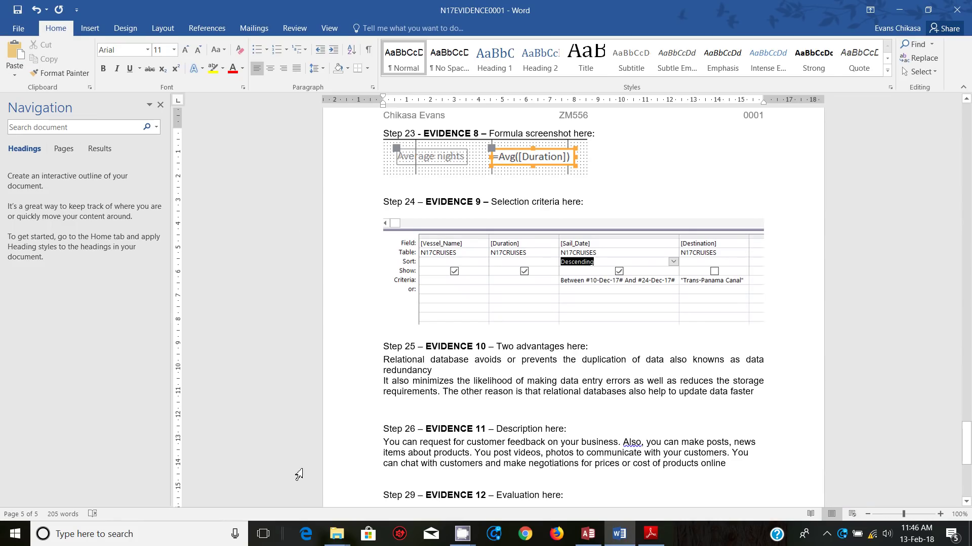
mouse_move(337, 534)
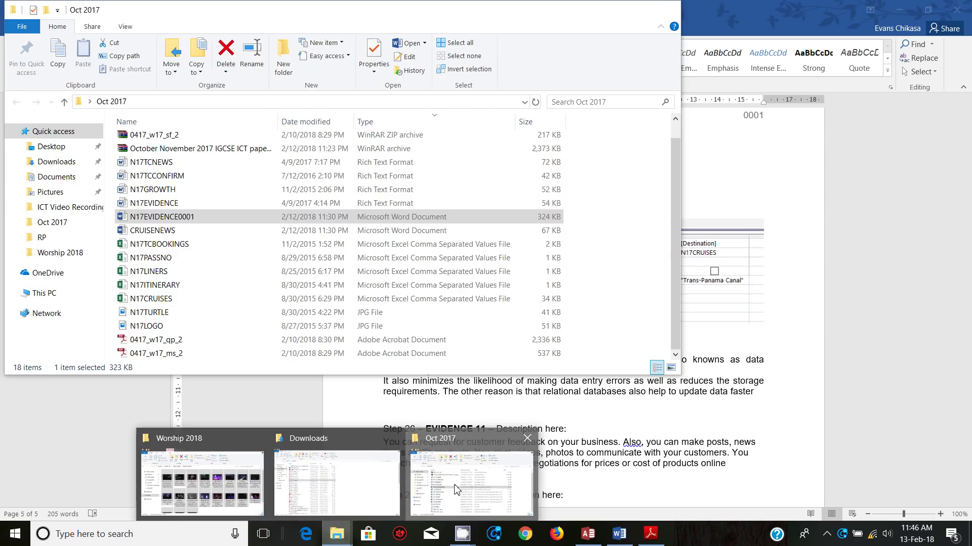
click(455, 488)
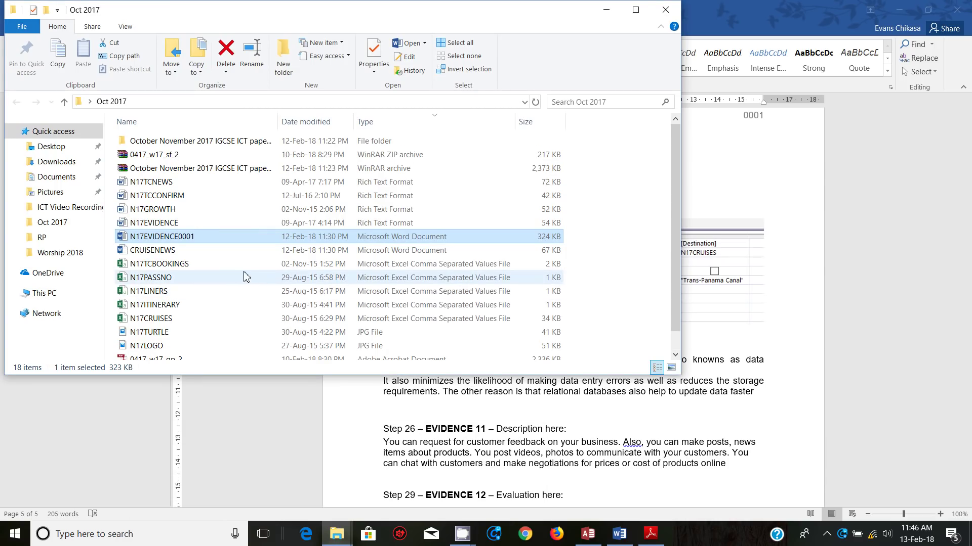
double_click(174, 253)
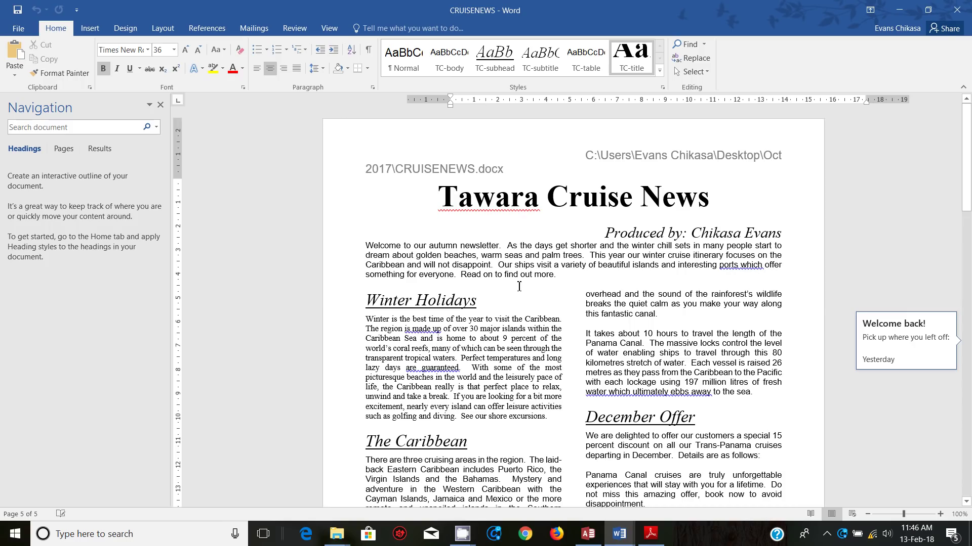
Paste the copied query records as a table in a new paragraph after 'Details are as follows:'.
click(65, 129)
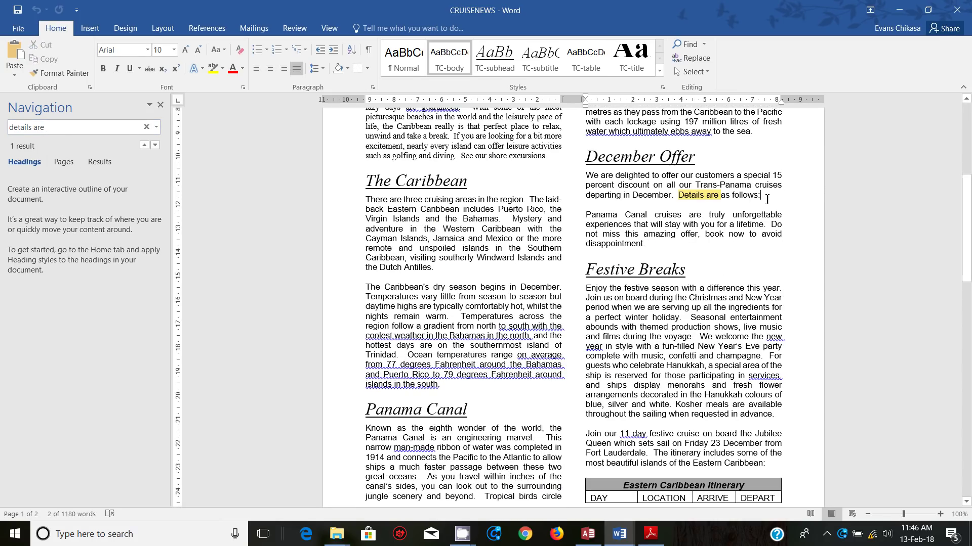
click(767, 199)
key(Return)
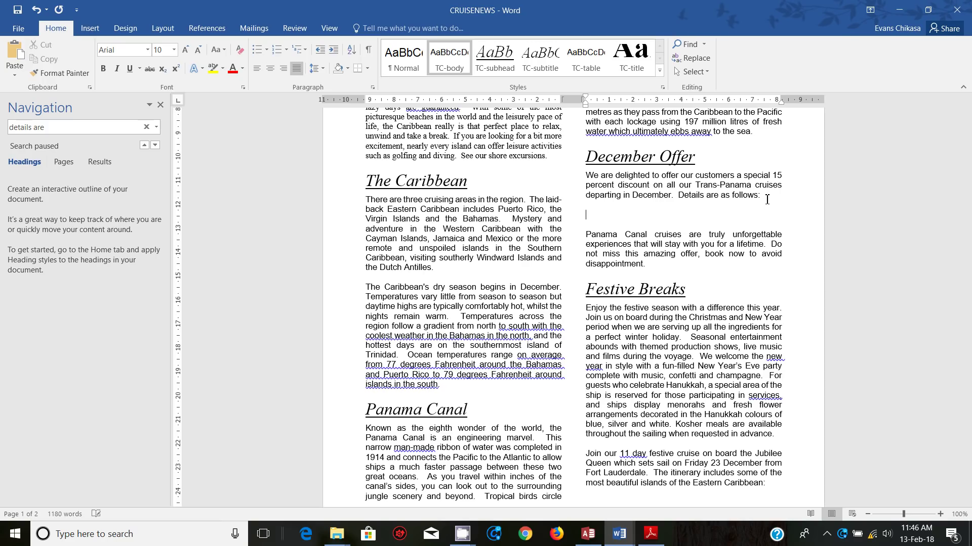
key(ctrl+v)
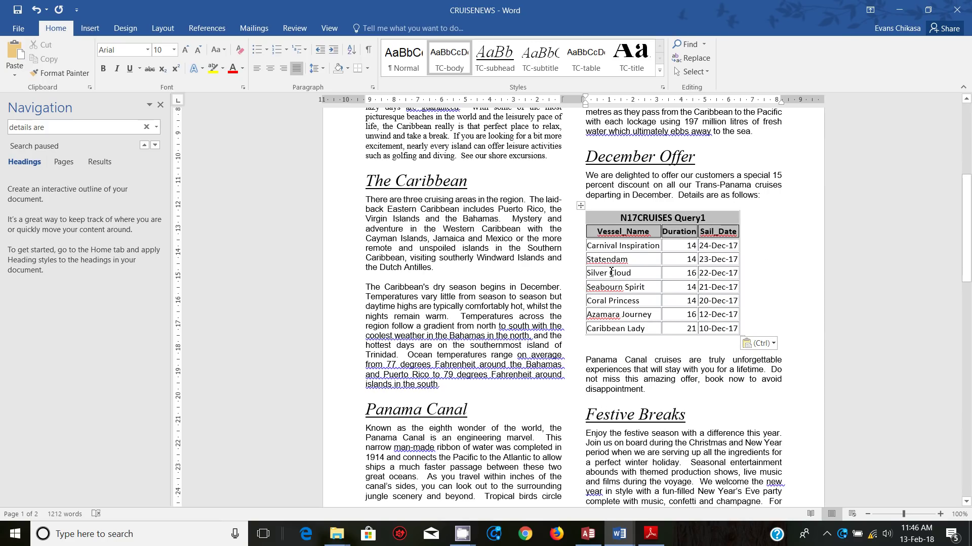
click(624, 516)
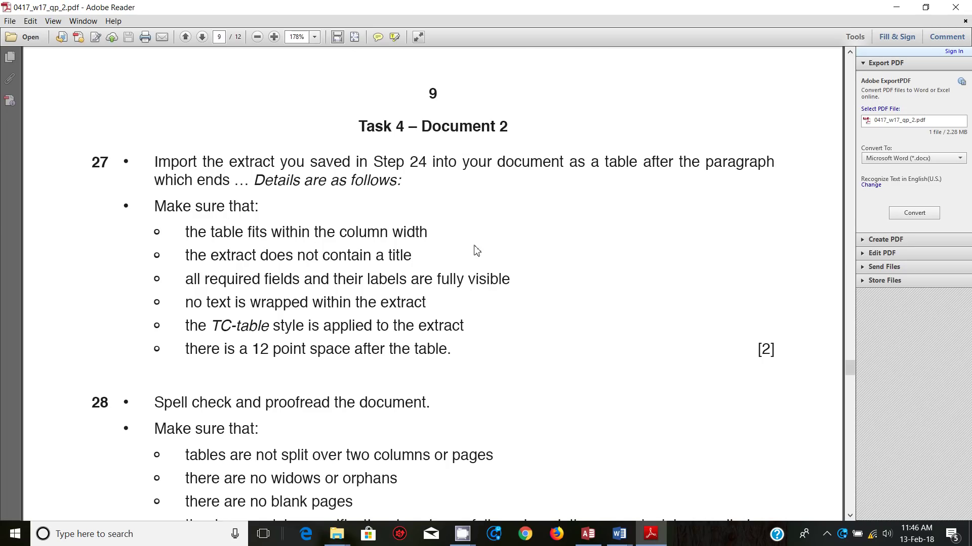
Highlight 'the extract does not contain a title' in the question paper, then return to CRUISENEWS.
drag(197, 259, 386, 259)
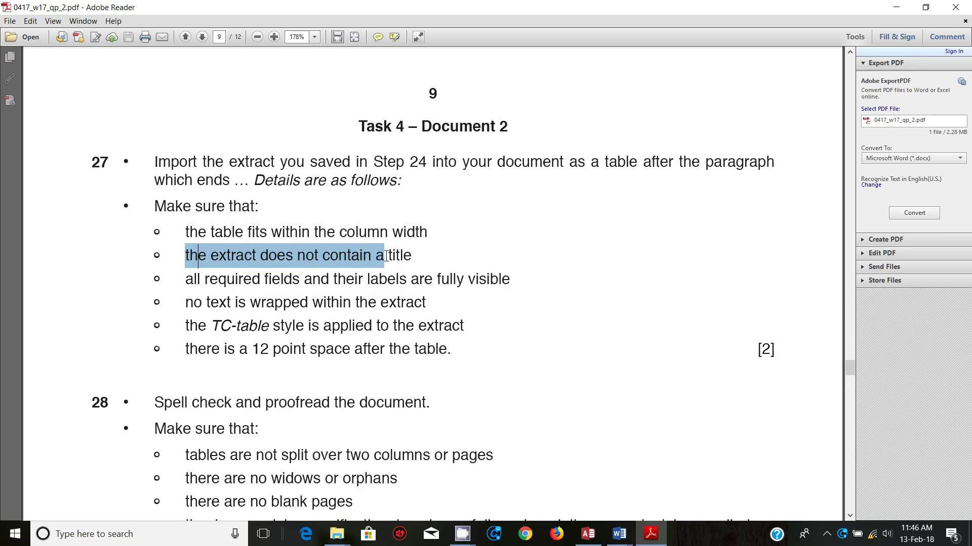
click(651, 535)
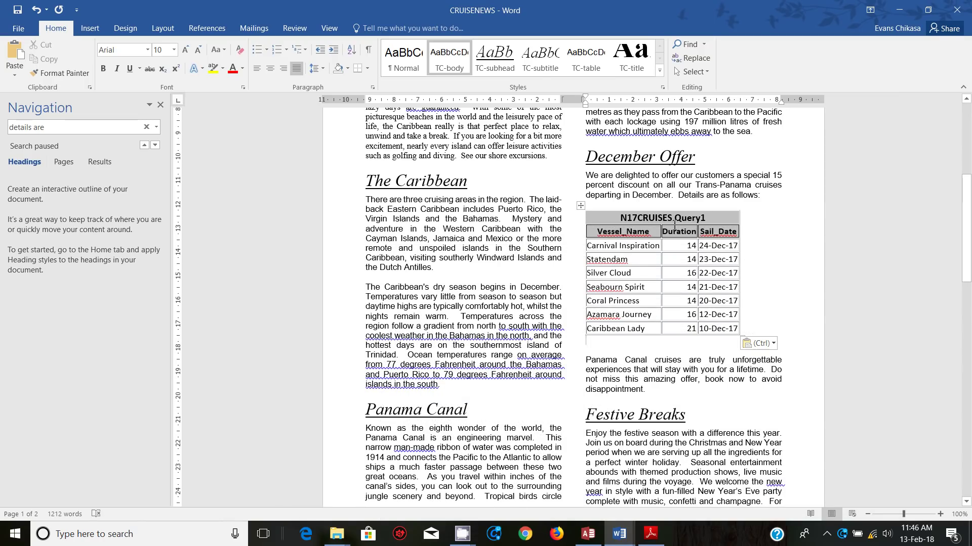
Delete the N17CRUISES Query1 title row so the table is headed Vessel_Name, Duration, Sail_Date.
click(588, 218)
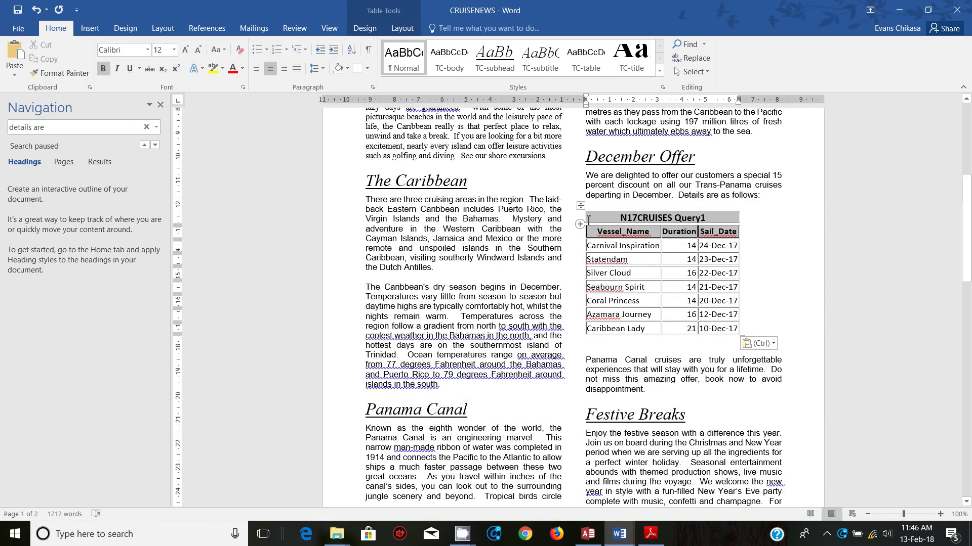
click(586, 223)
double_click(646, 218)
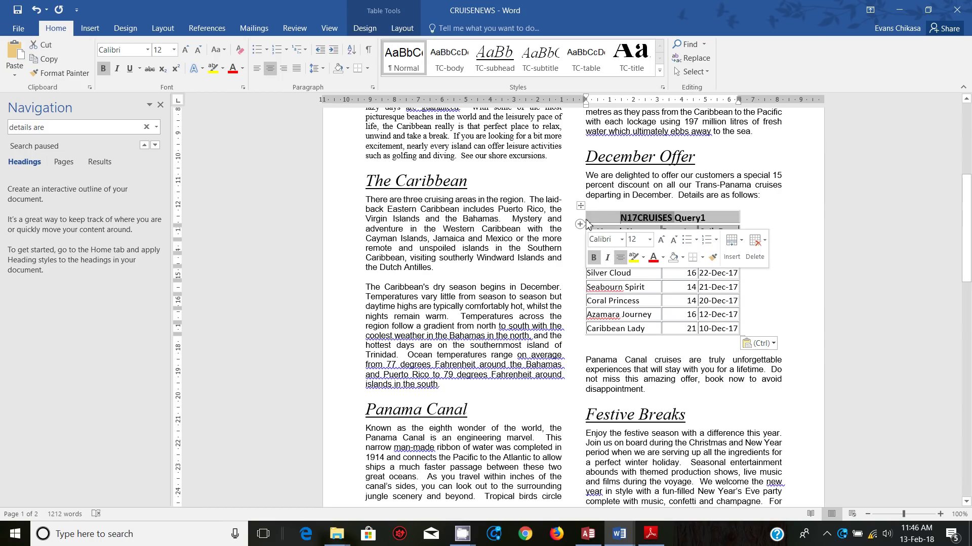
click(756, 247)
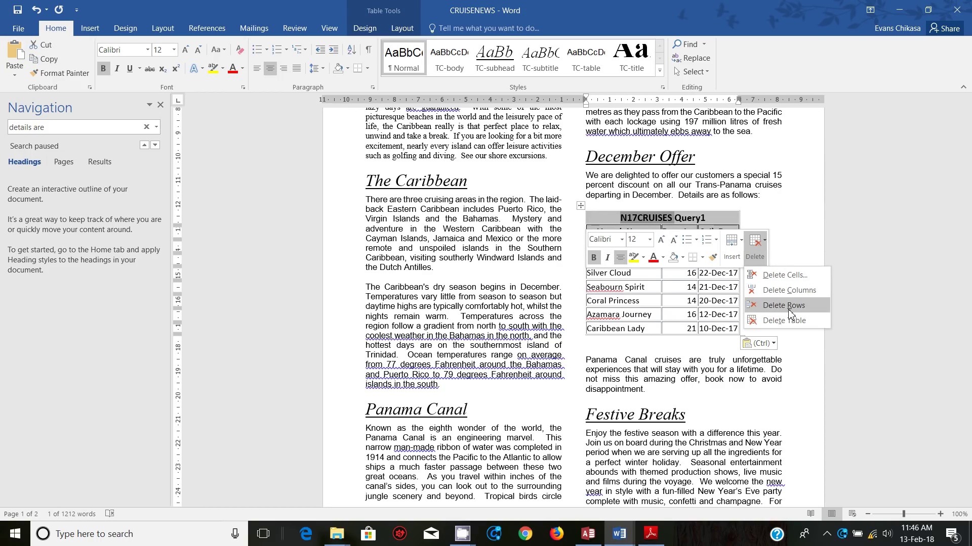
click(790, 306)
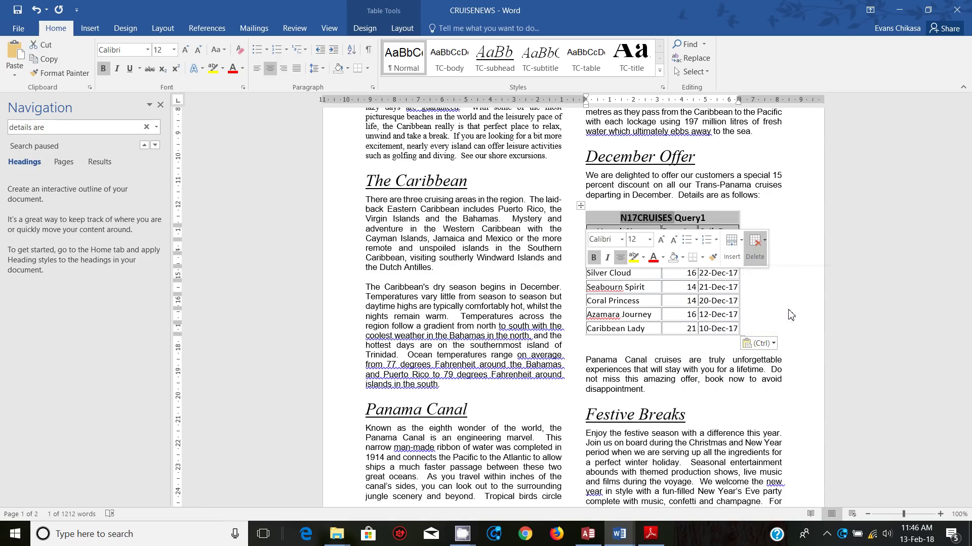
click(651, 534)
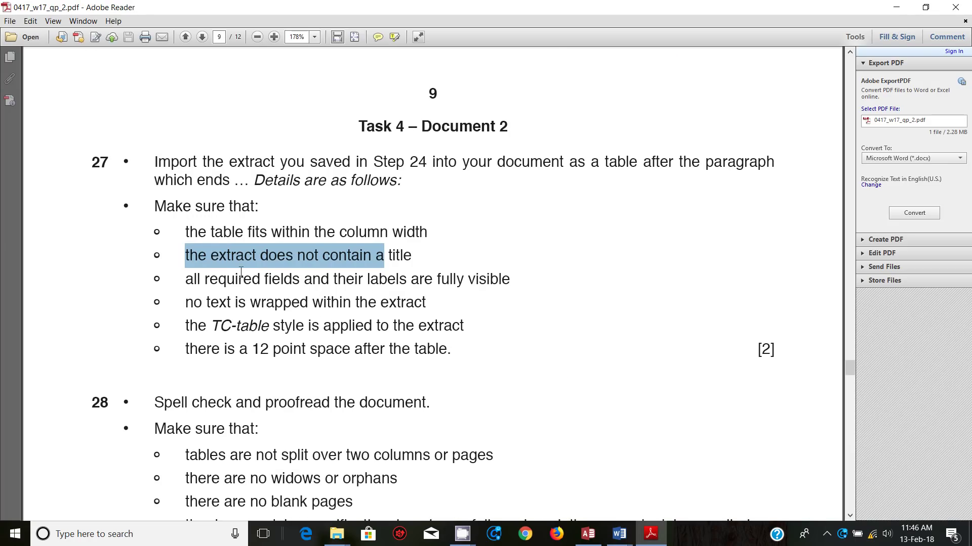
AutoFit the extract table's columns so the Duration and Sail_Date labels no longer wrap.
click(619, 534)
click(673, 494)
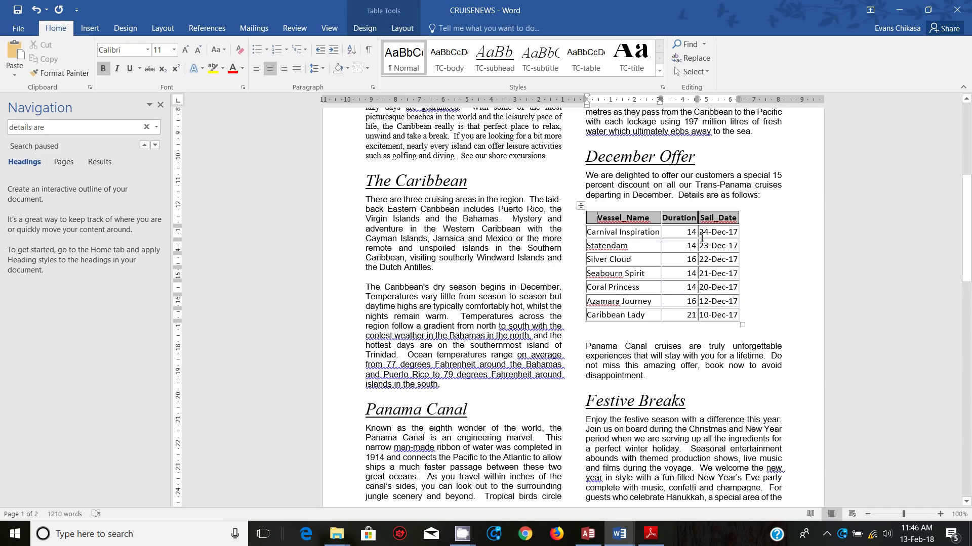
double_click(590, 218)
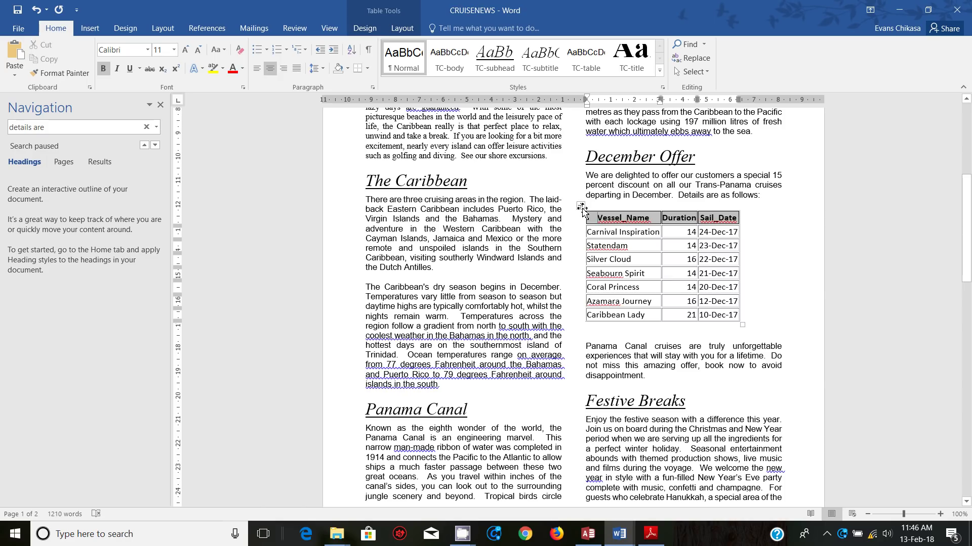
click(662, 221)
double_click(661, 221)
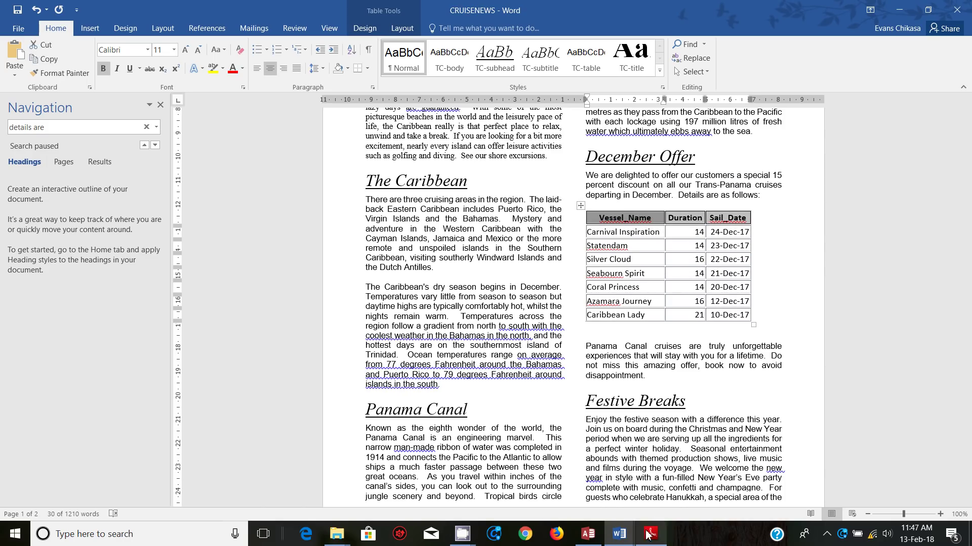
mouse_move(651, 532)
click(644, 497)
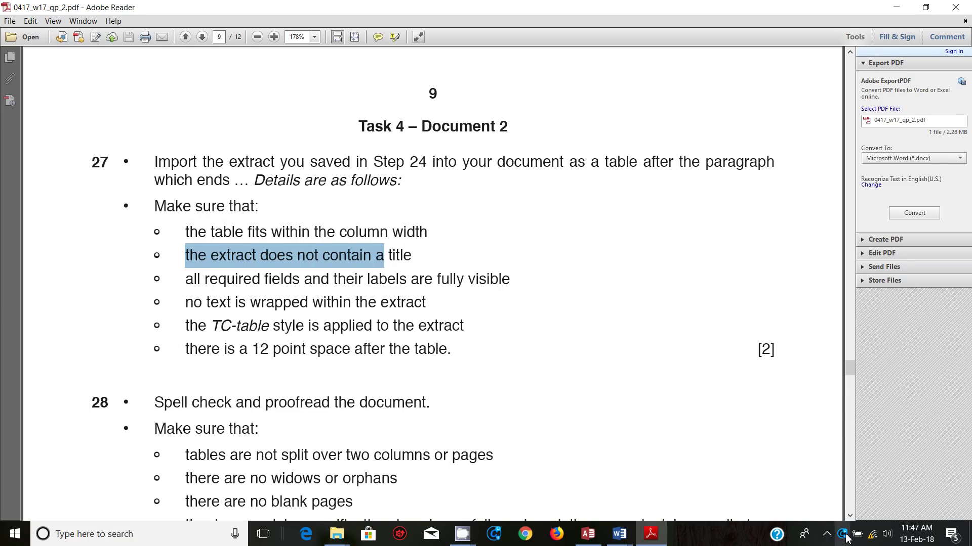
Minimize the screen recorder's status window and dismiss Adobe Reader's reading dialog without changes.
click(827, 533)
click(801, 485)
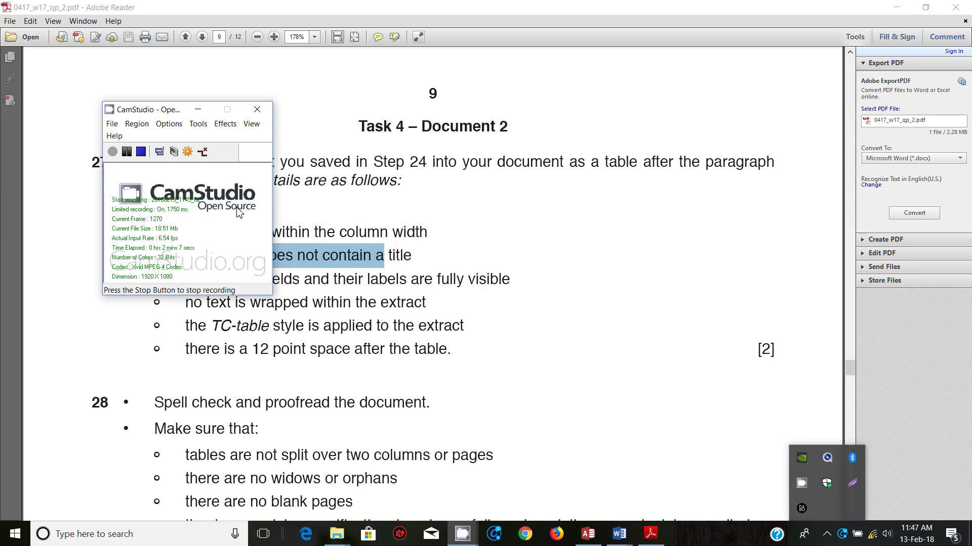
click(198, 110)
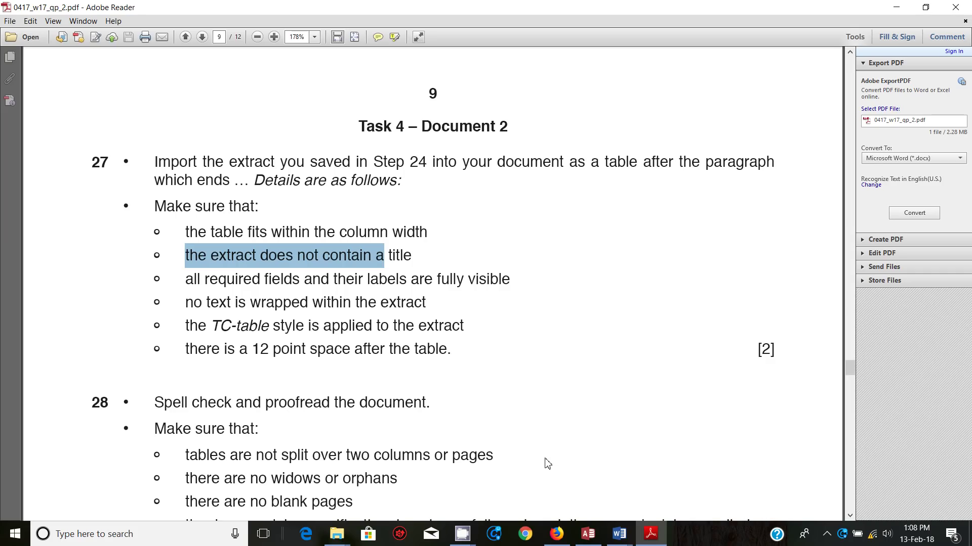
key(ctrl+shift+y)
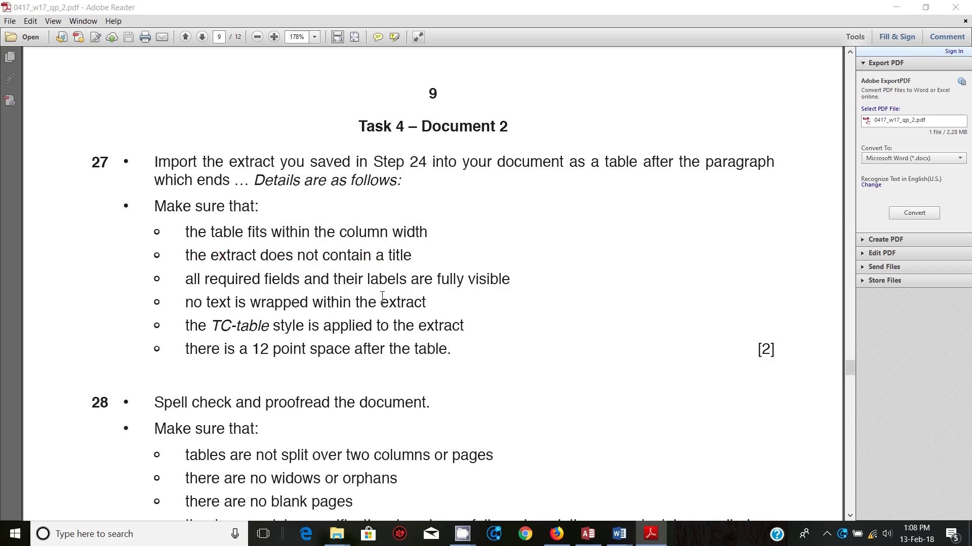
click(581, 361)
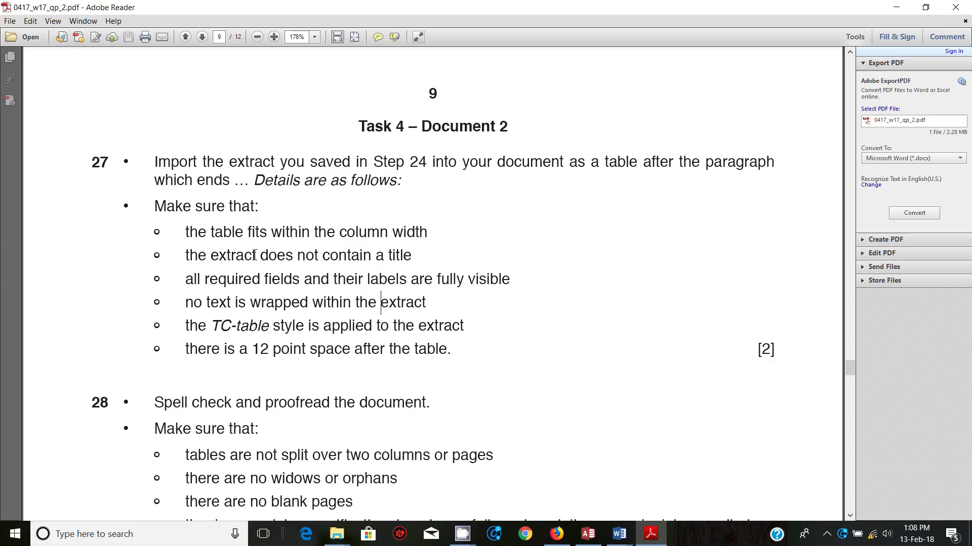
Mark the visible fields and labels requirement in the question paper, then select the whole December Offer table.
mouse_move(618, 533)
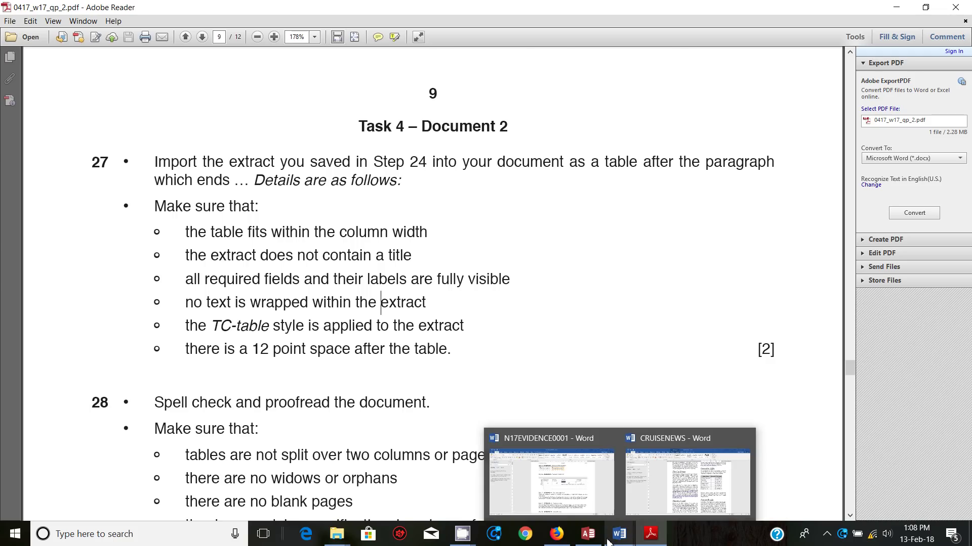
click(650, 501)
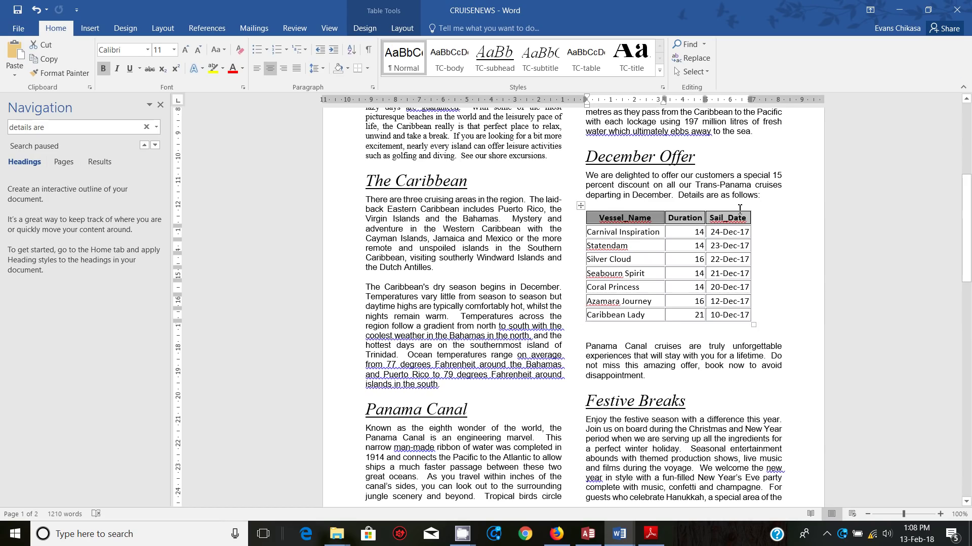
mouse_move(651, 534)
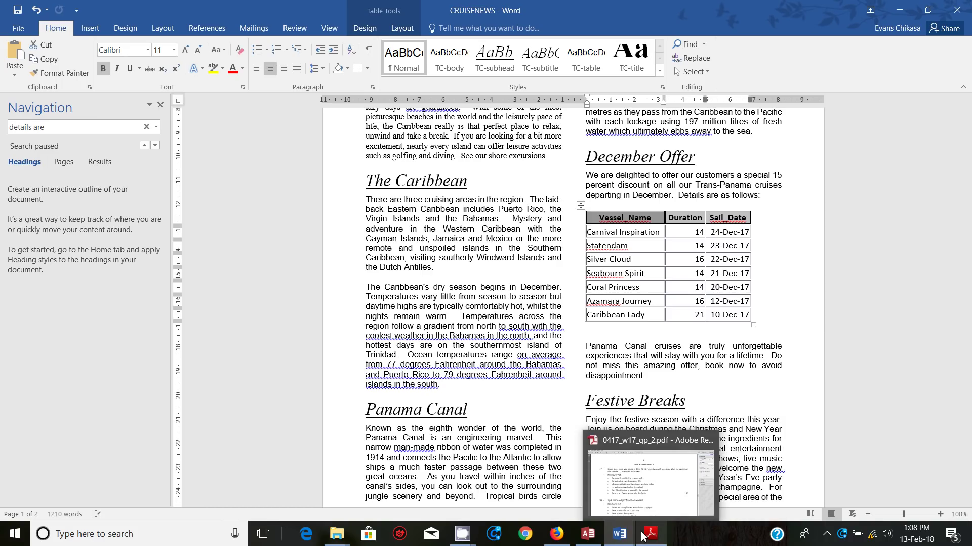
click(651, 499)
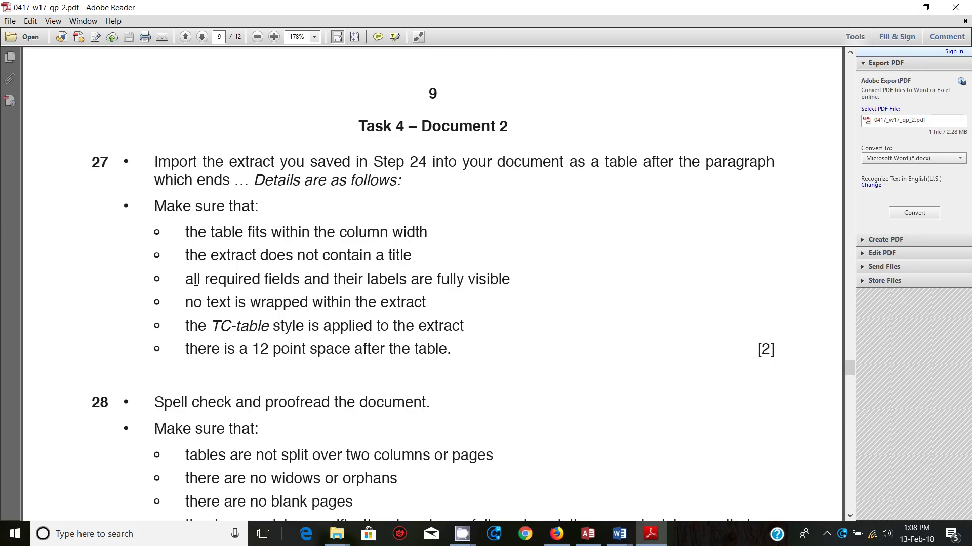
drag(196, 279, 527, 284)
key(alt+Tab)
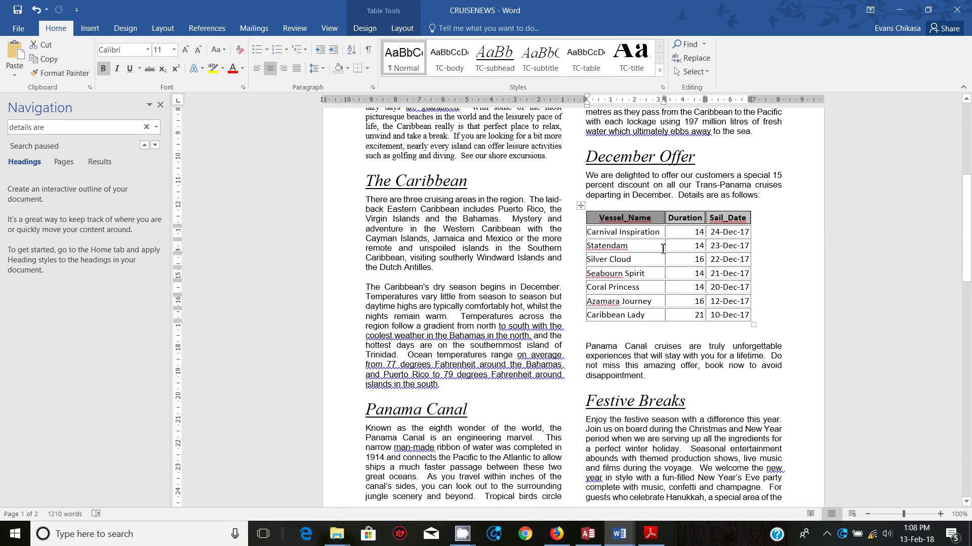
click(580, 206)
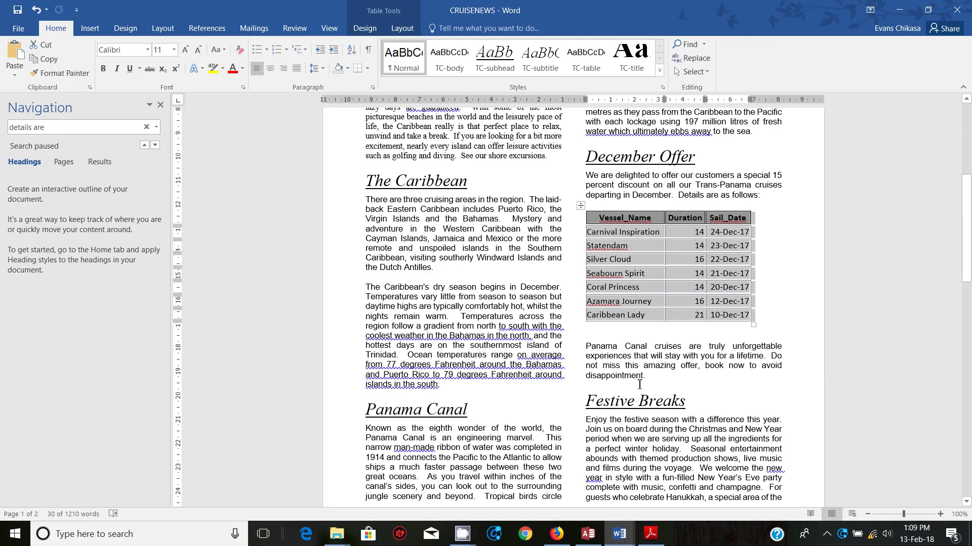
click(653, 503)
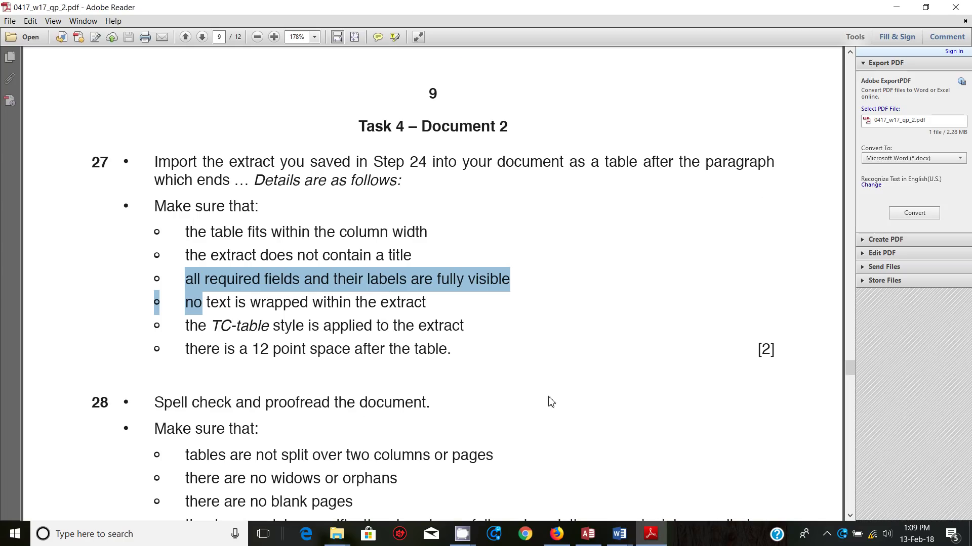
click(186, 302)
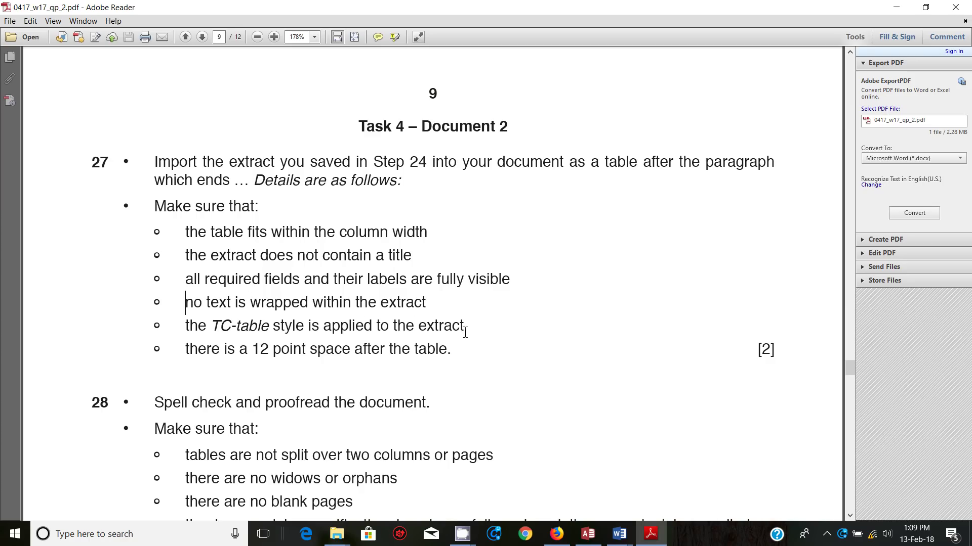
mouse_move(651, 534)
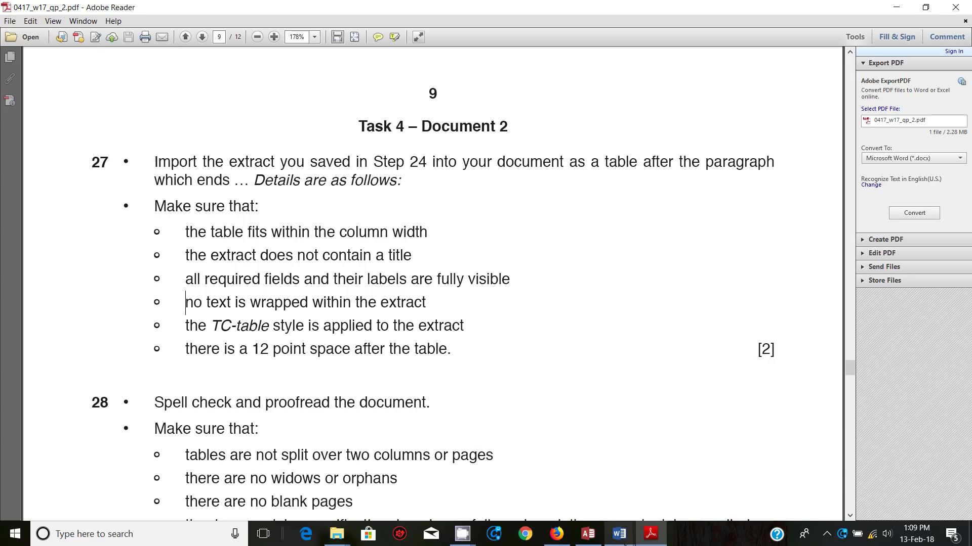
Apply the TC-table style to the December Offer table.
drag(186, 326, 438, 332)
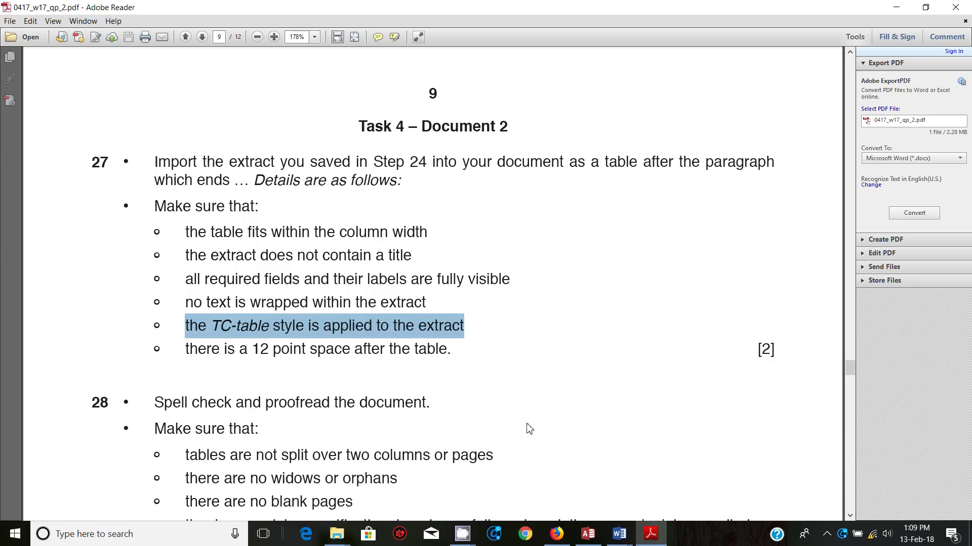
click(652, 537)
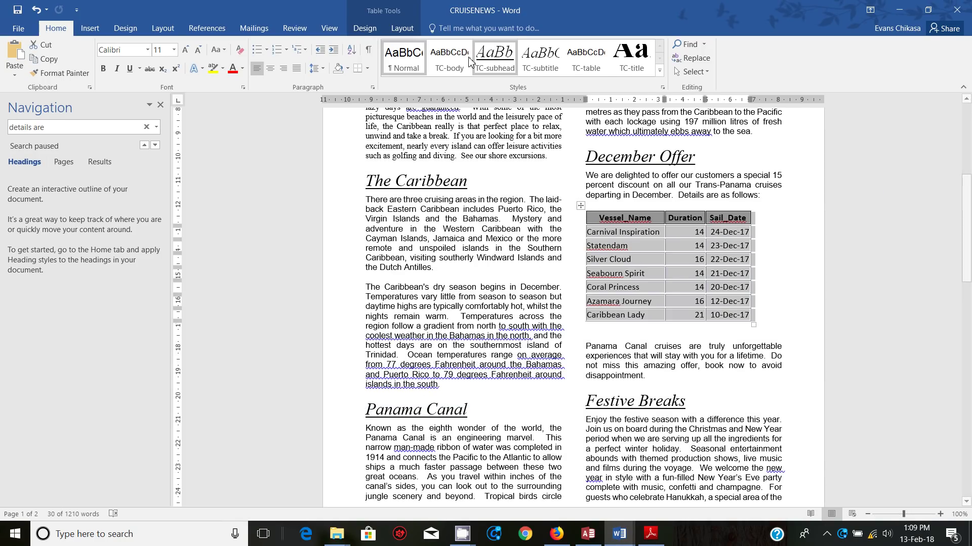
click(580, 73)
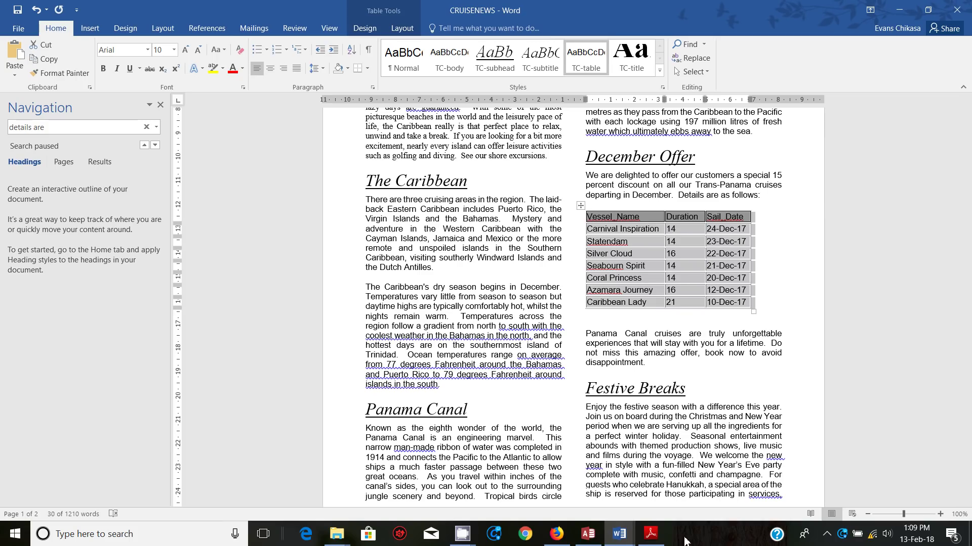
Confirm in the Paragraph dialog that 12 pt spacing follows the table, leaving settings unchanged.
click(650, 534)
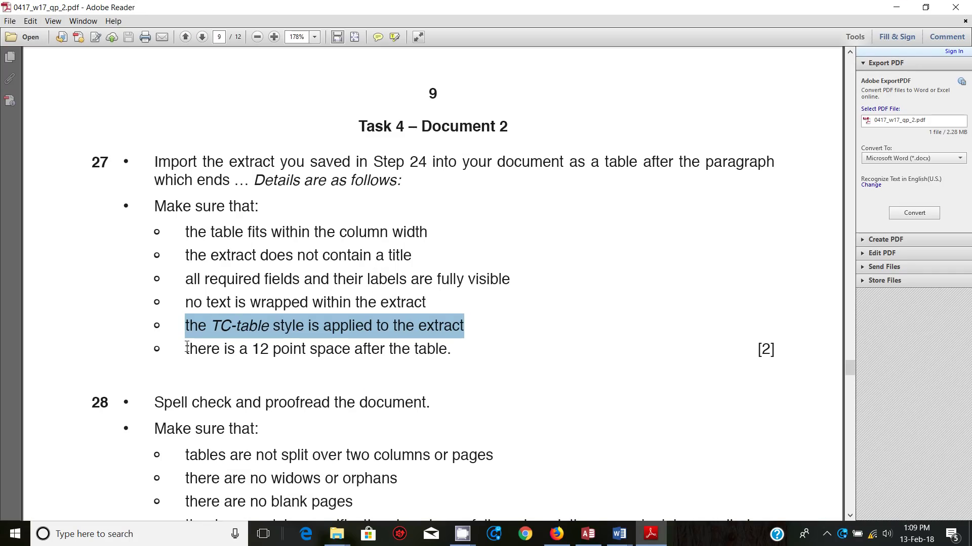
drag(186, 349, 443, 350)
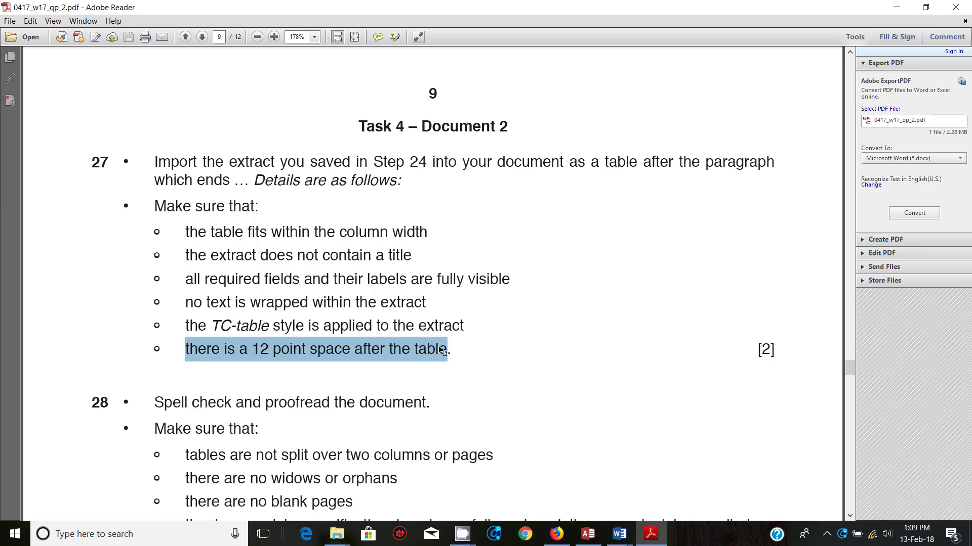
mouse_move(619, 534)
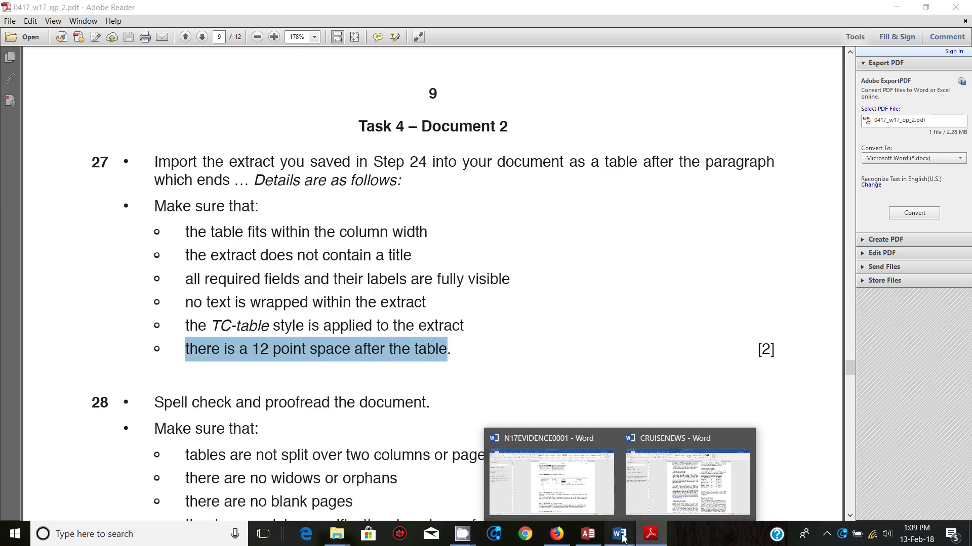
click(688, 464)
click(629, 312)
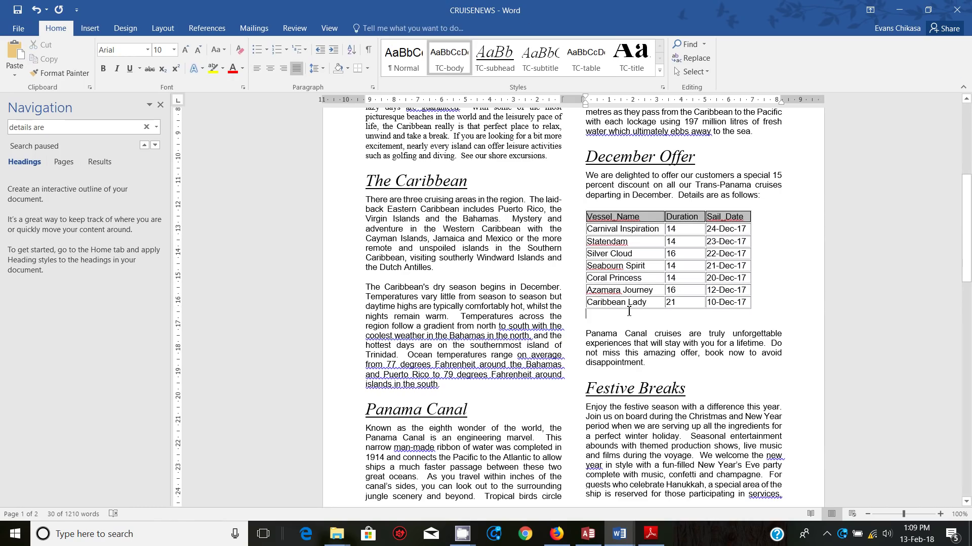
click(372, 87)
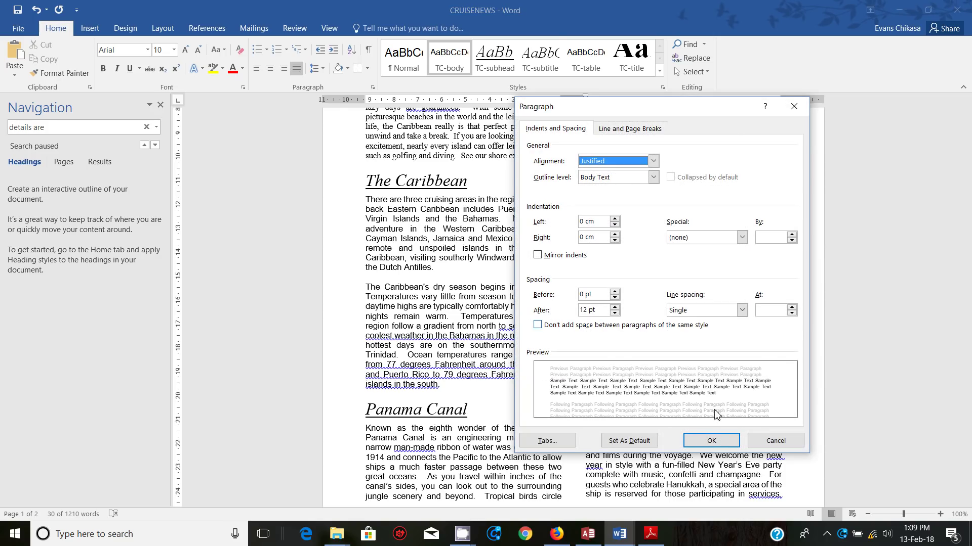
click(767, 442)
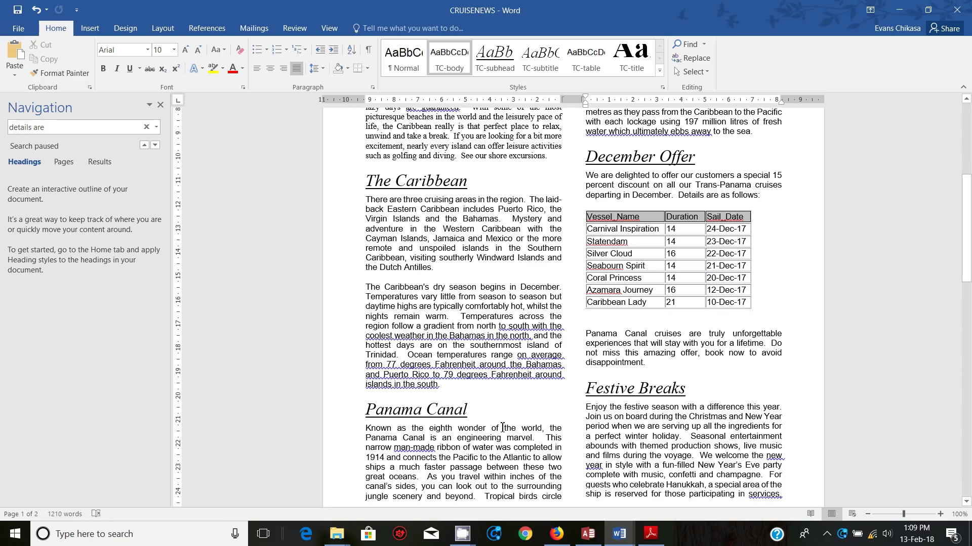
Scroll the question paper PDF until Step 28's proofreading checklist is fully visible.
click(650, 533)
scroll(296, 319, down, 3)
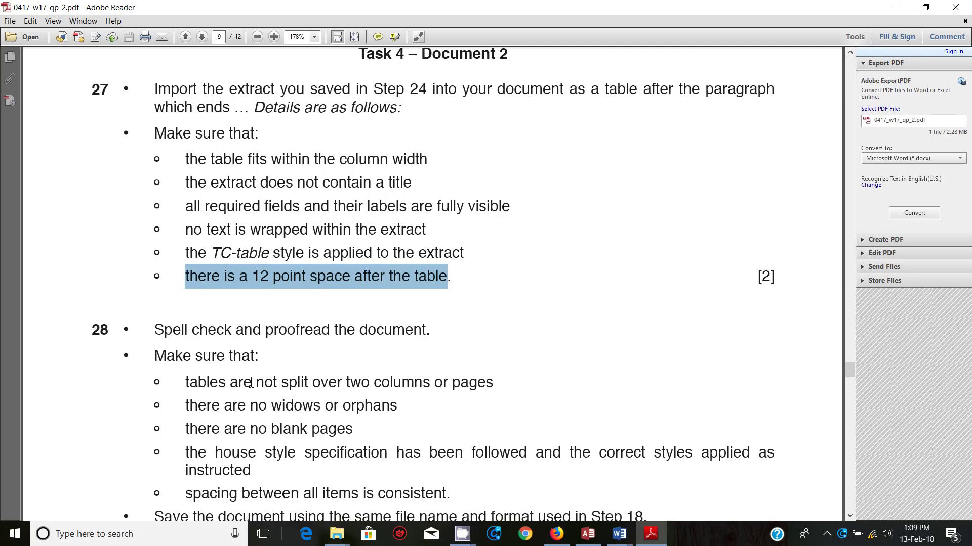
scroll(251, 382, down, 2)
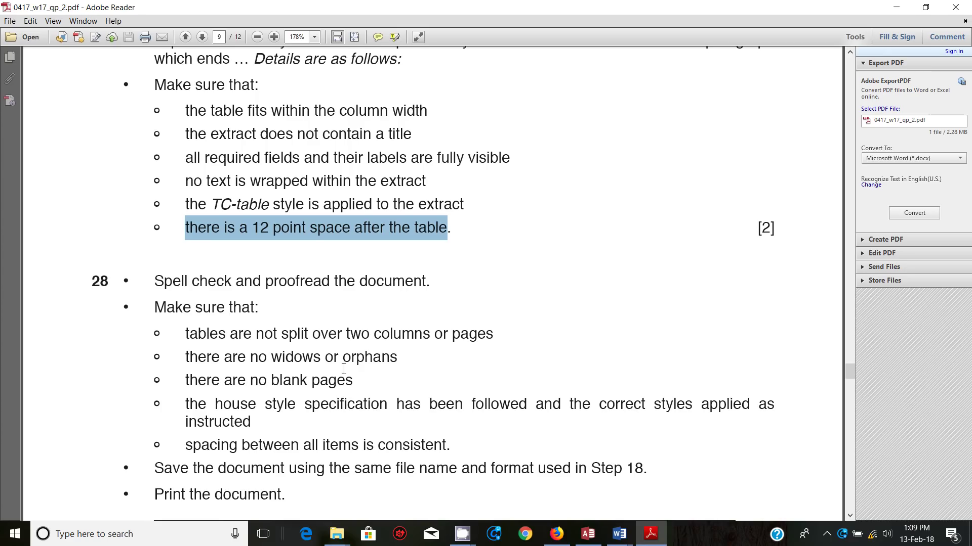
click(619, 534)
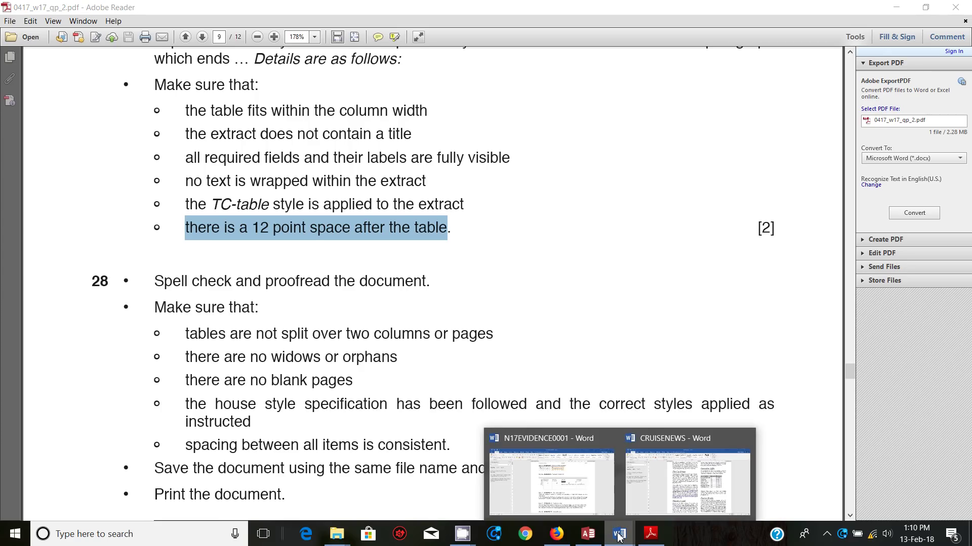
Return to the CRUISENEWS newsletter and review pages 1 and 2, including the December Offer table.
click(672, 492)
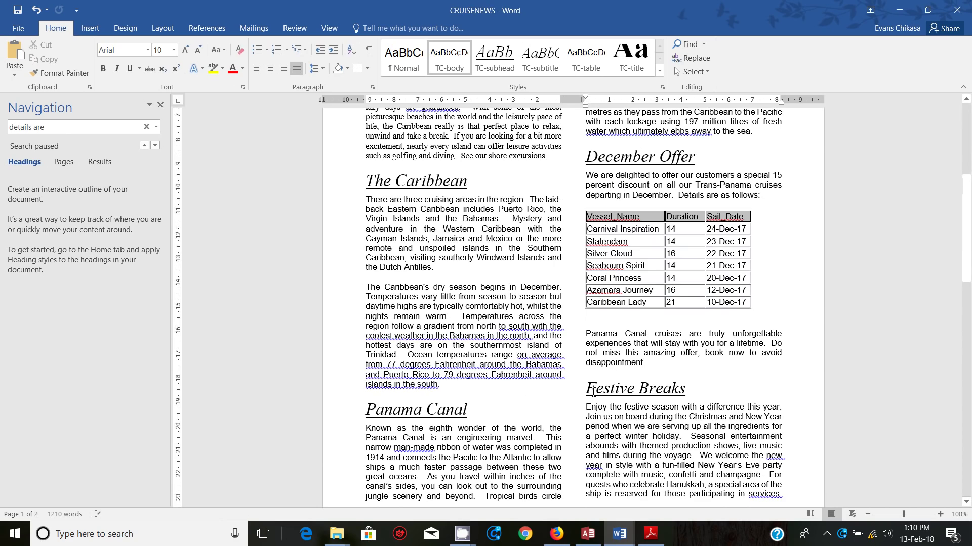
scroll(592, 392, up, 10)
scroll(601, 377, down, 9)
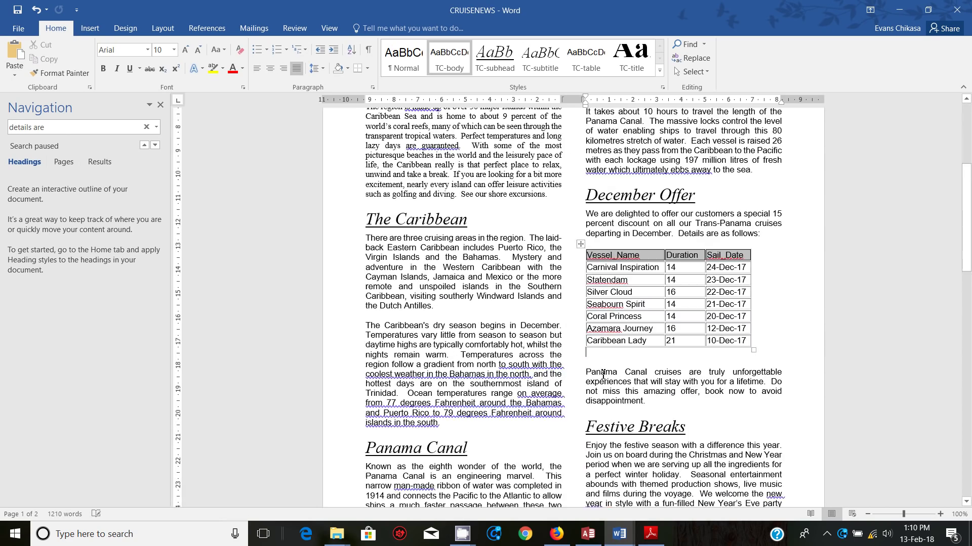
scroll(602, 374, down, 20)
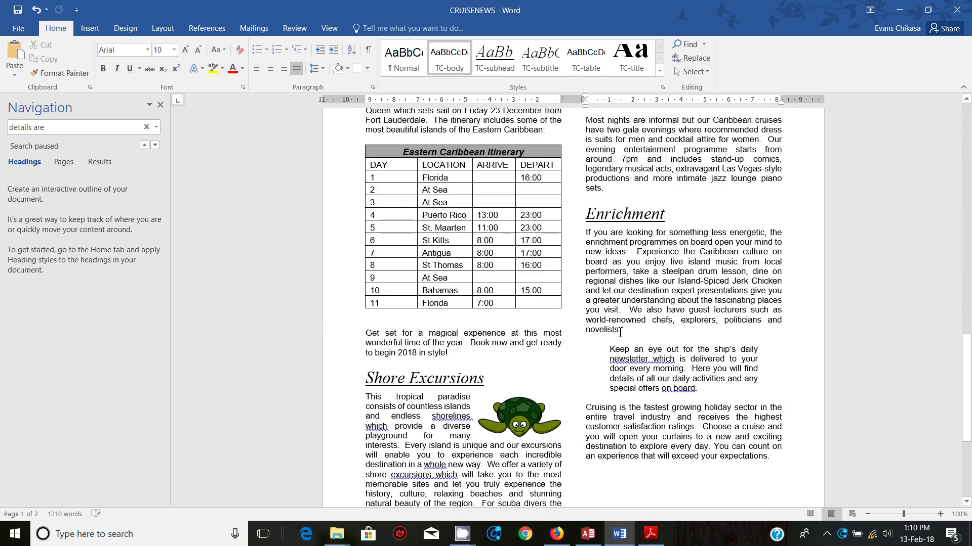
scroll(623, 334, down, 8)
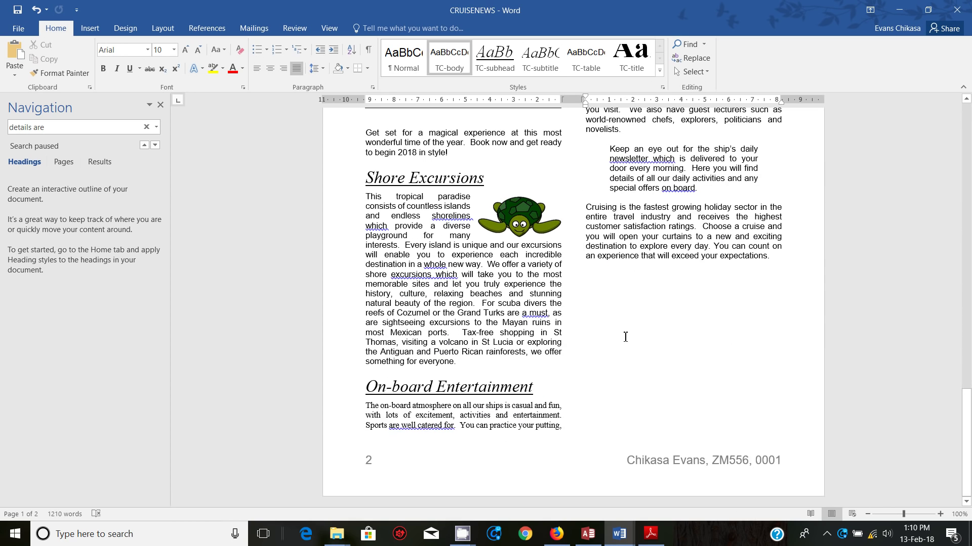
scroll(625, 337, up, 1)
scroll(626, 337, up, 16)
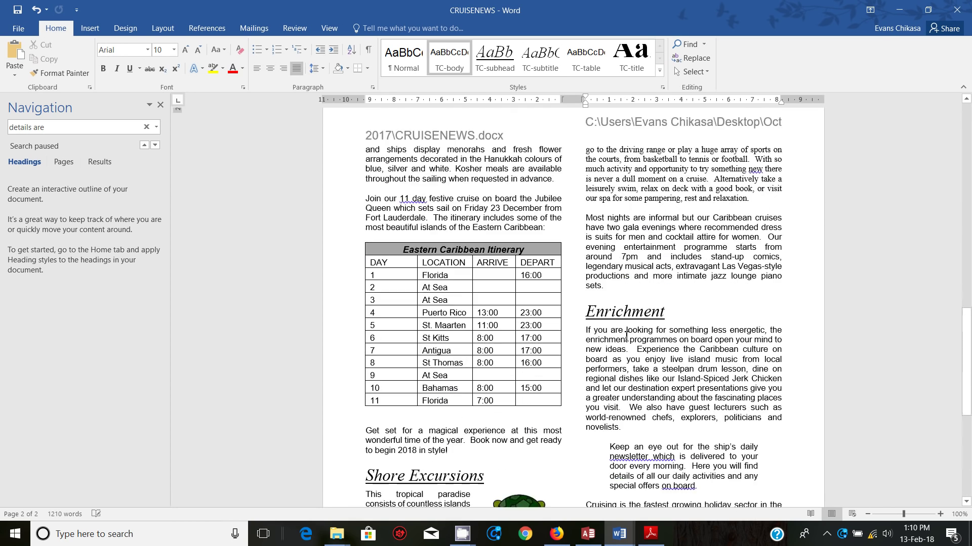
scroll(626, 338, up, 10)
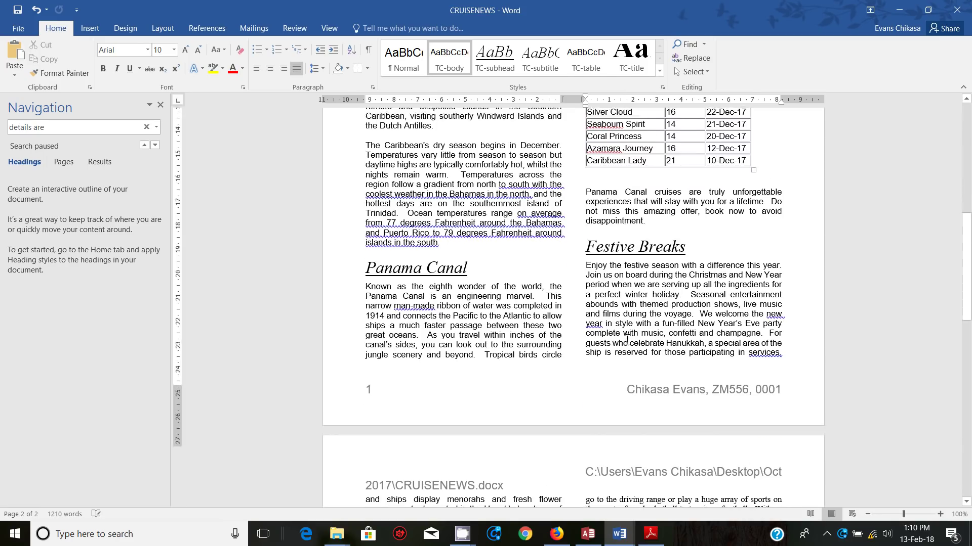
scroll(627, 342, up, 5)
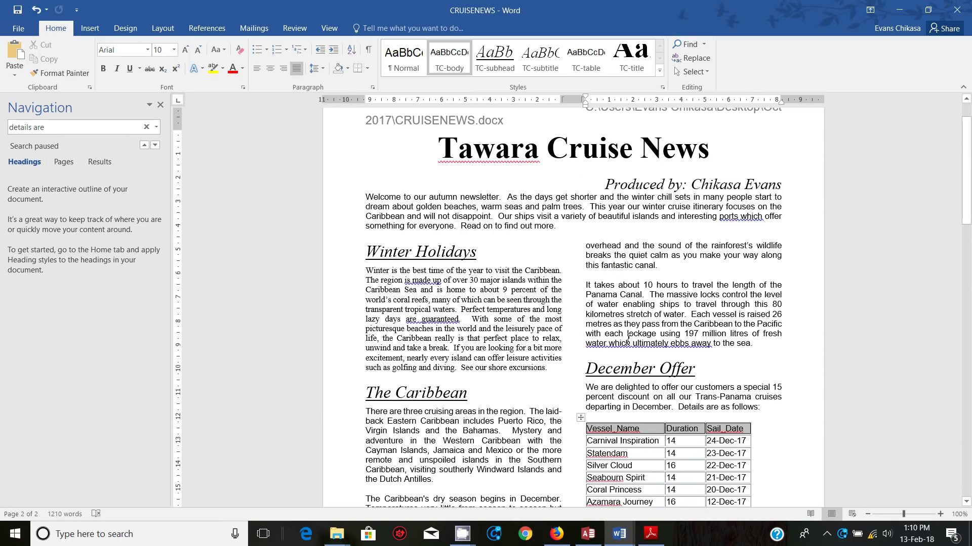
scroll(627, 339, up, 2)
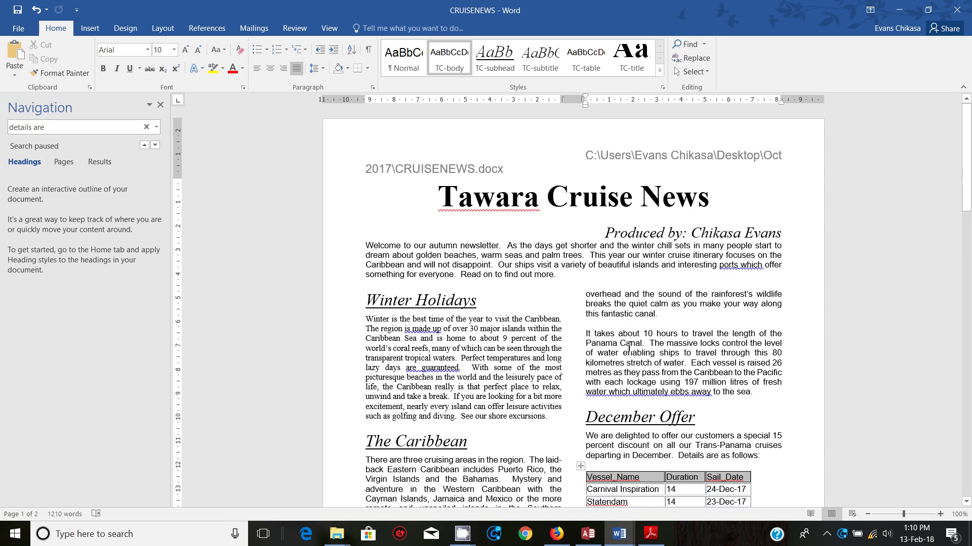
scroll(628, 349, down, 18)
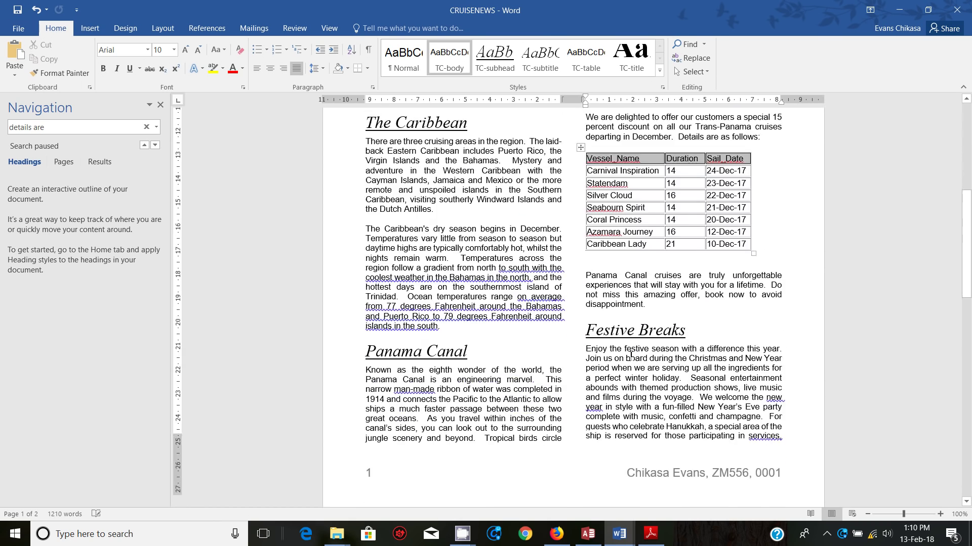
scroll(630, 359, down, 20)
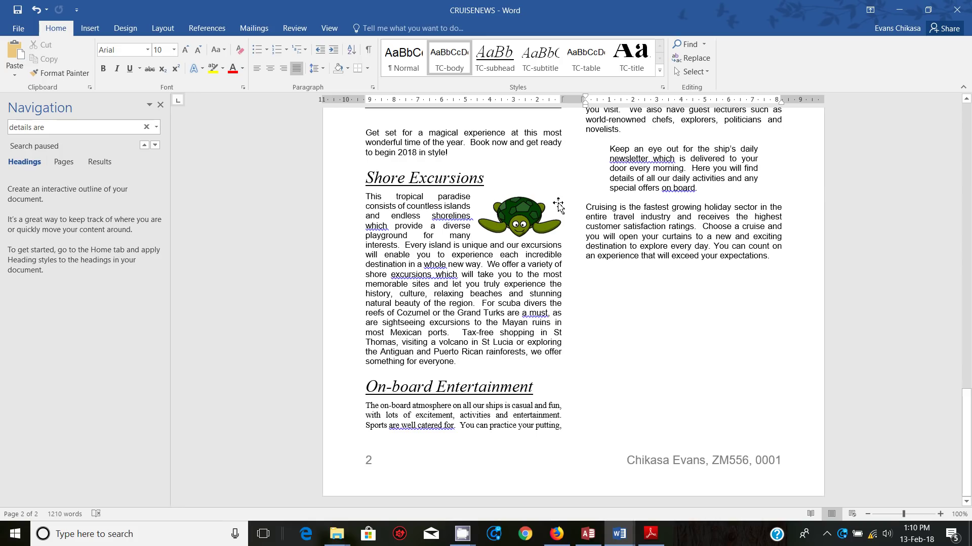
Start the F7 spelling and grammar check and ignore the early flags such as 'new year' and '11 day'.
key(F7)
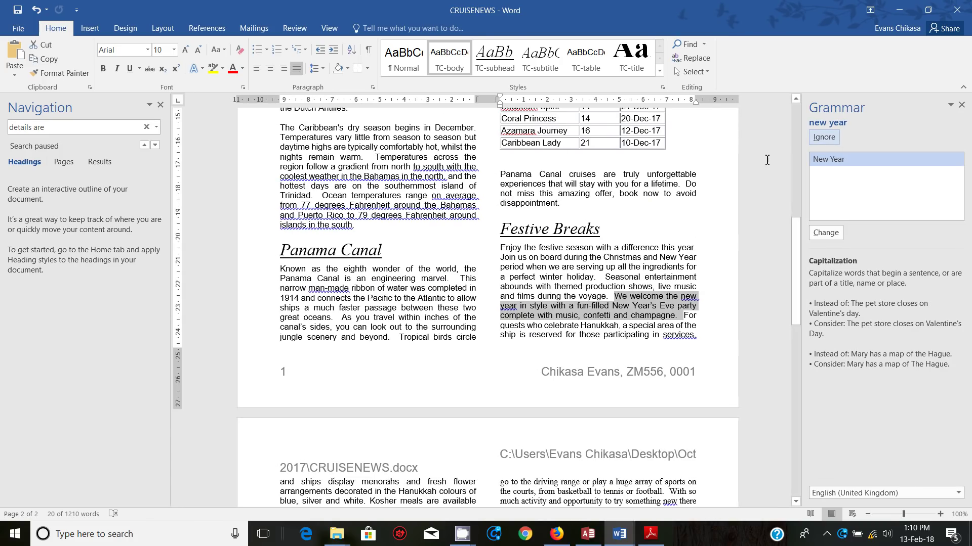
click(823, 143)
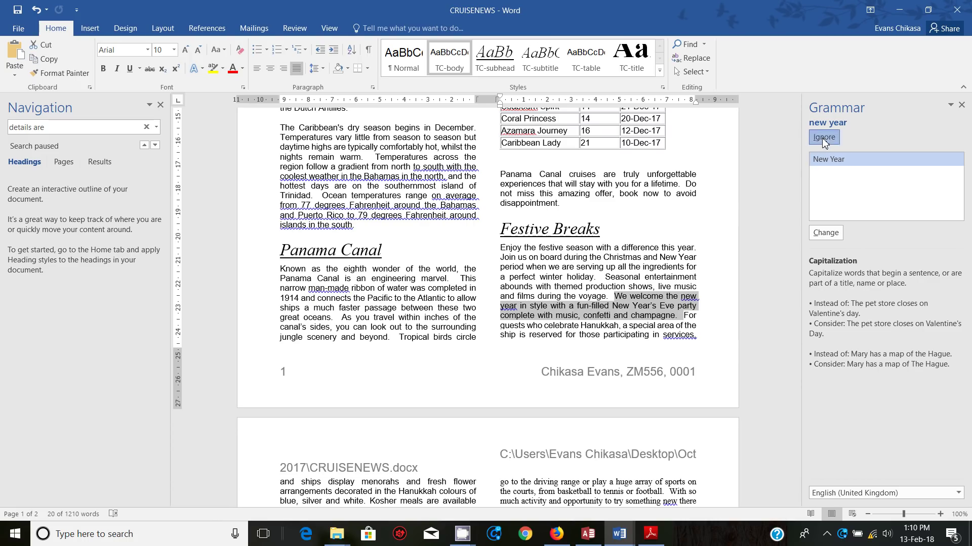
click(823, 144)
click(824, 142)
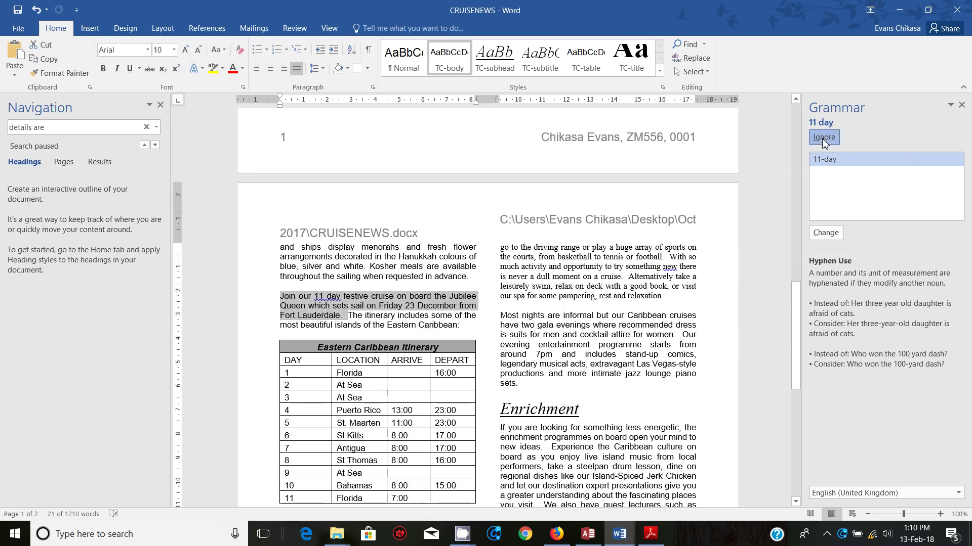
click(823, 142)
click(823, 141)
click(824, 142)
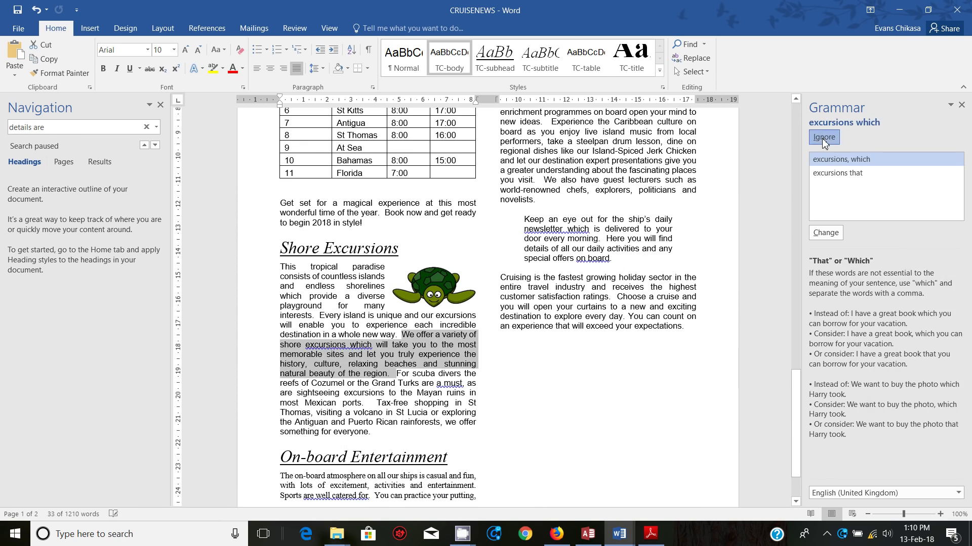
click(823, 142)
click(823, 142)
click(824, 142)
click(823, 142)
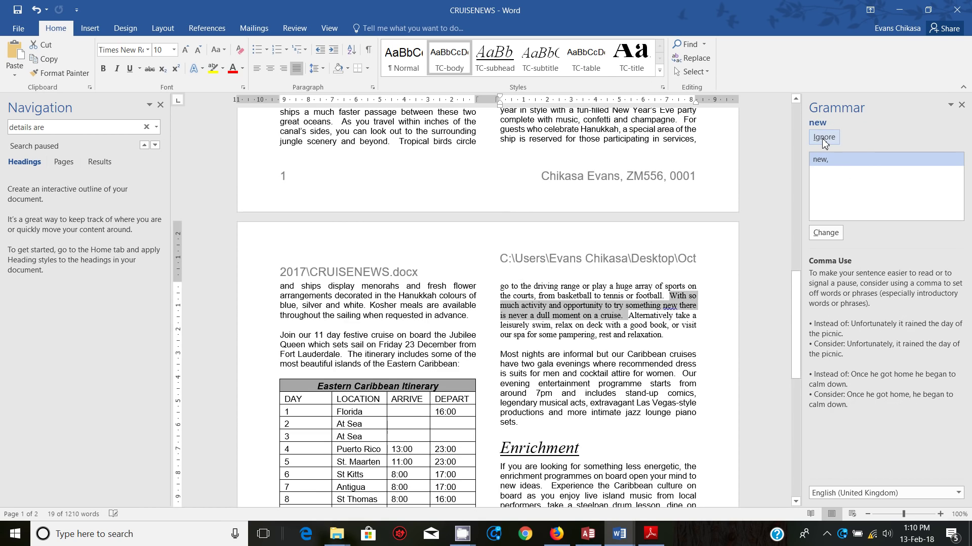
click(823, 142)
click(823, 142)
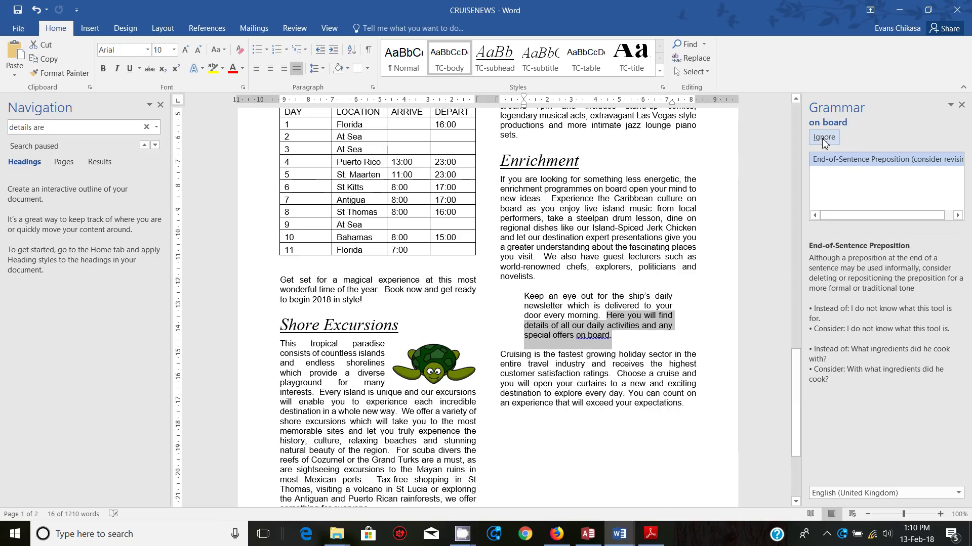
click(824, 141)
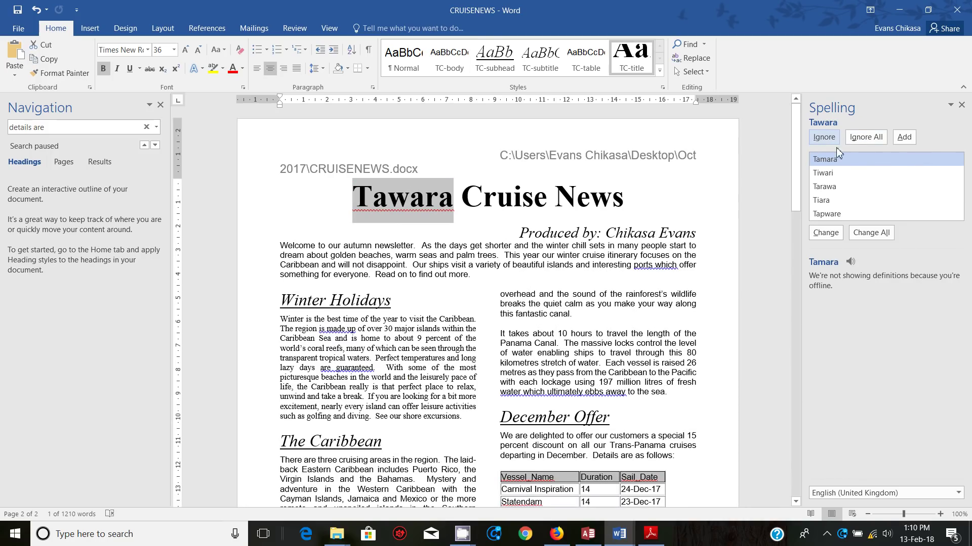
Ignore all 'Tawara' and leave the later grammar flags through 'man-made ribbon' unchanged.
click(863, 139)
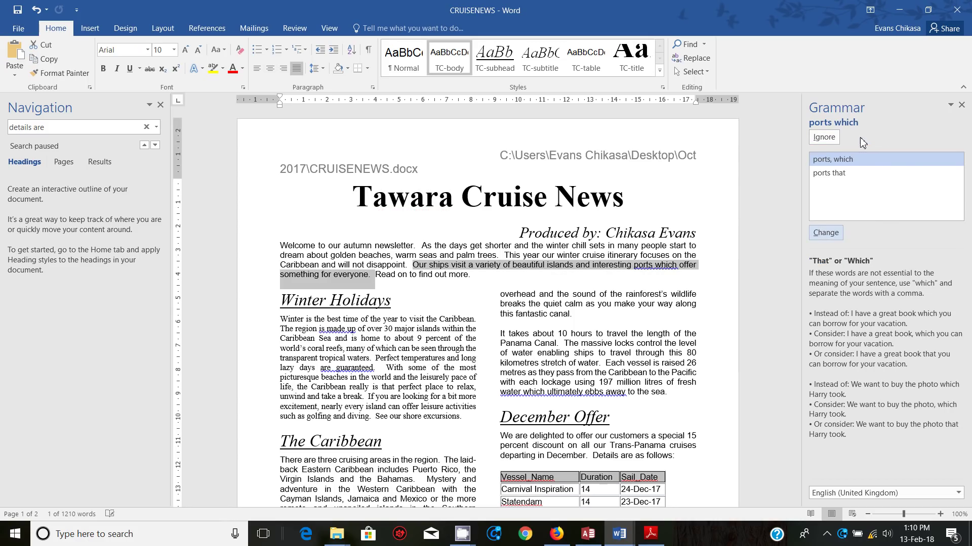
click(821, 144)
click(823, 142)
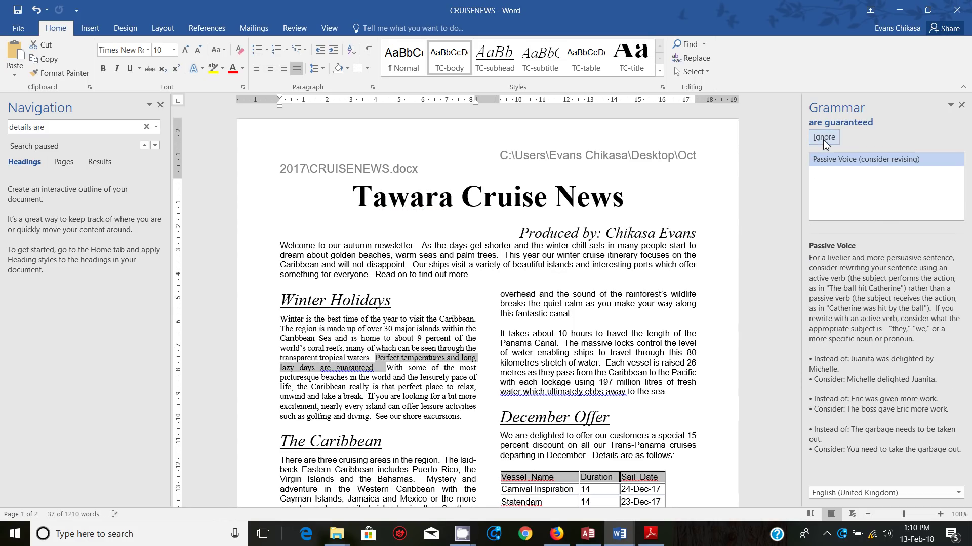
click(823, 142)
click(824, 141)
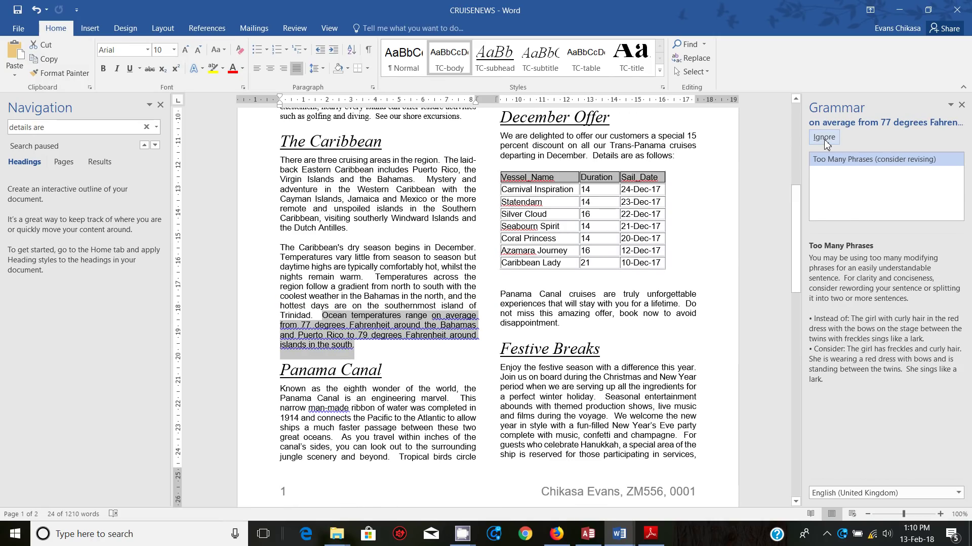
click(823, 140)
click(823, 141)
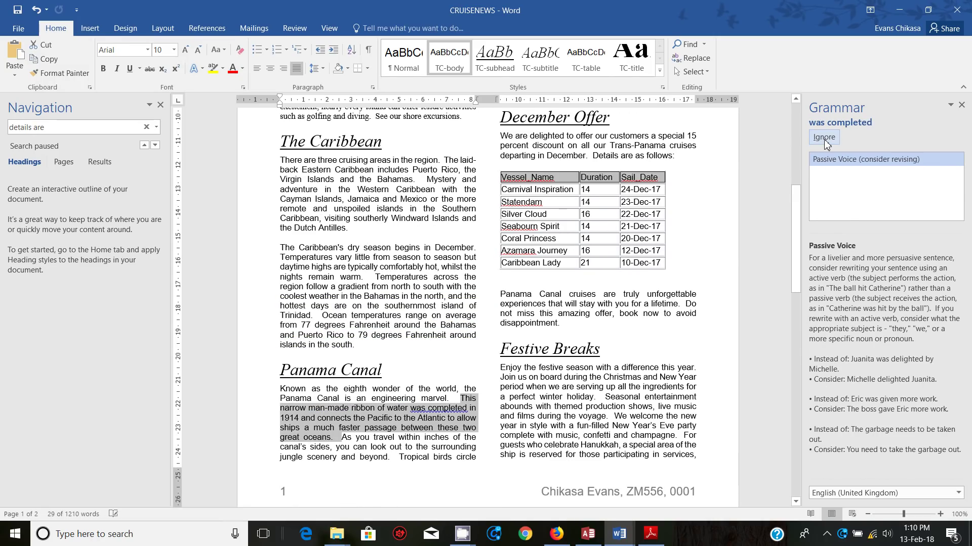
click(829, 142)
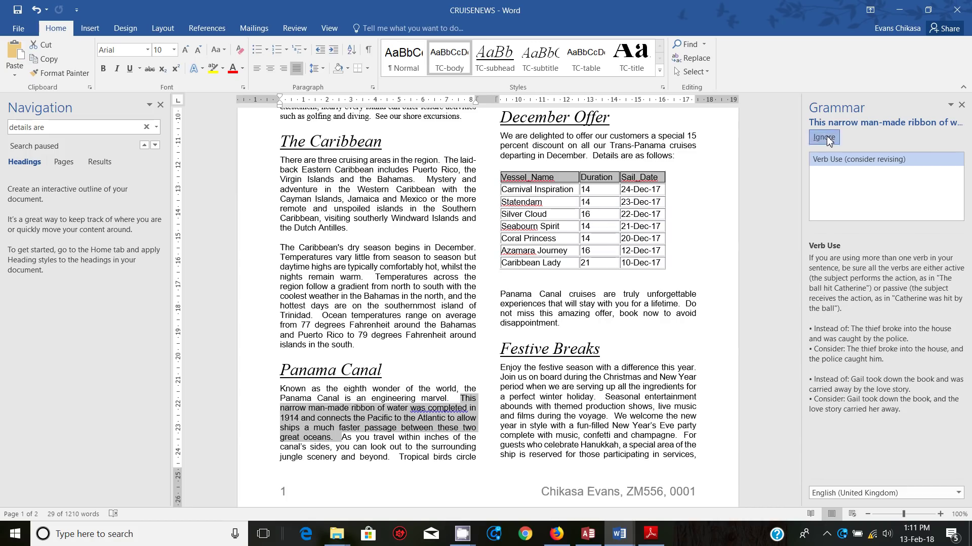
click(824, 138)
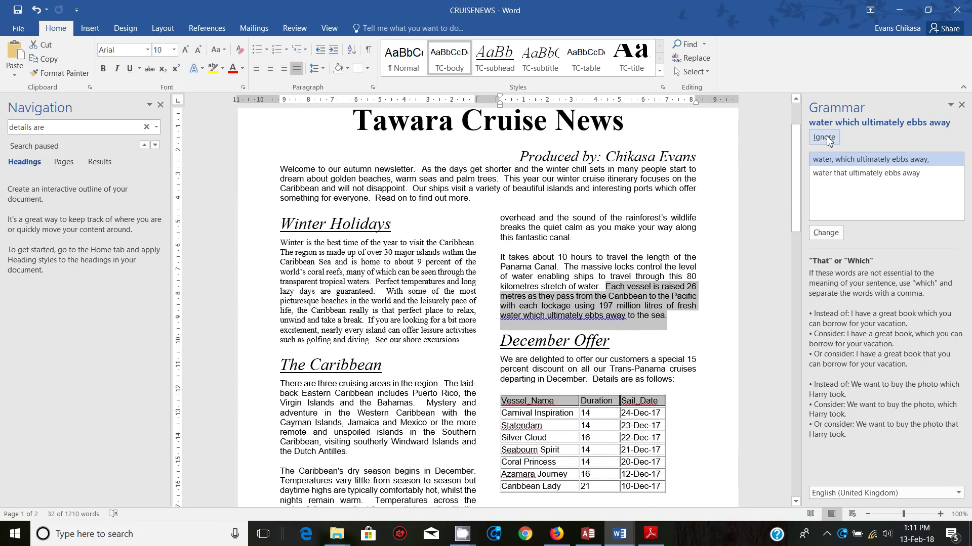
click(824, 138)
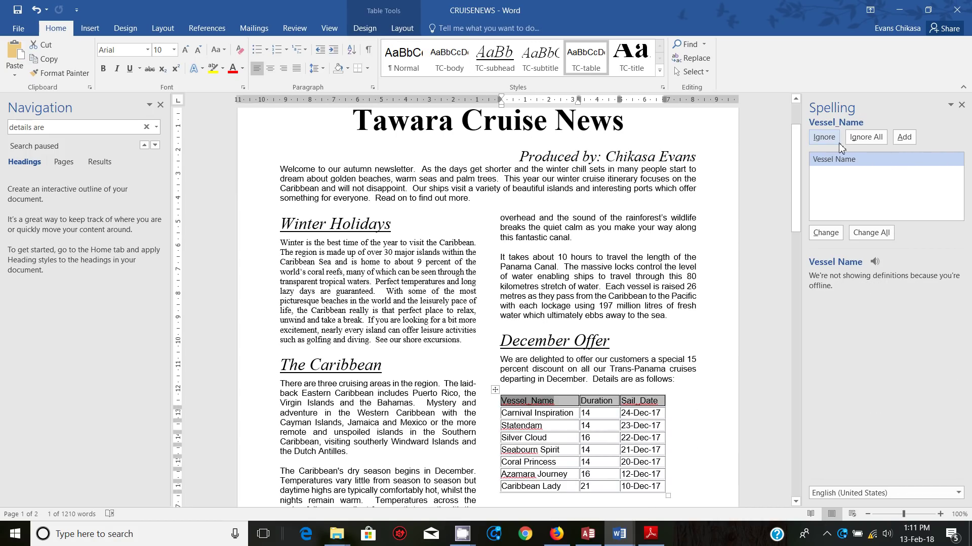
Ignore all Vessel_Name, Sail_Date, Statendam, Seabourn and Azamara, then dismiss the completion message.
click(863, 141)
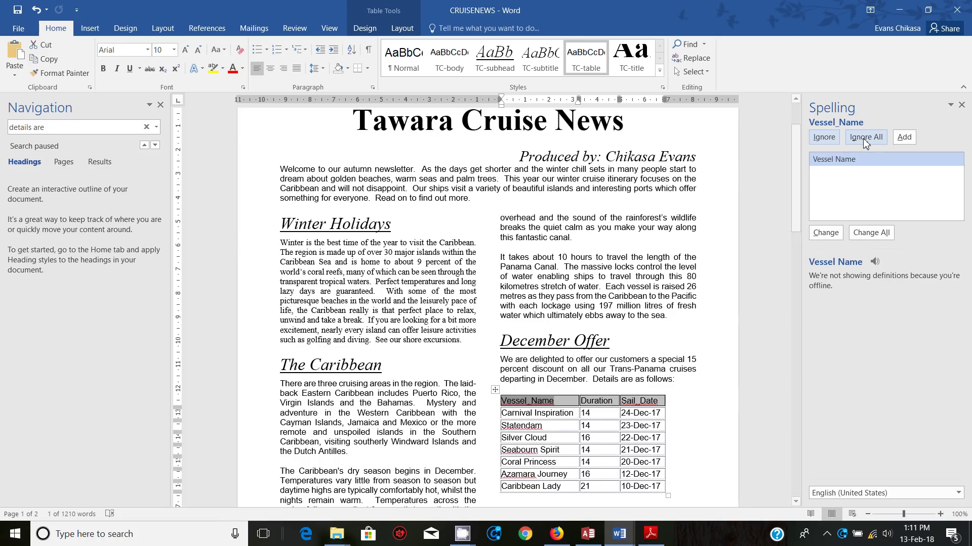
click(863, 140)
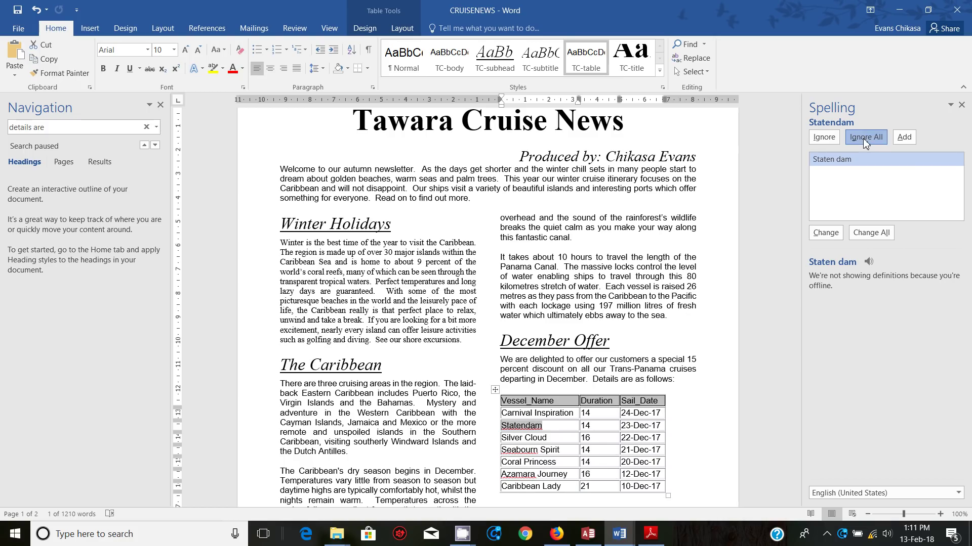
click(863, 141)
click(863, 140)
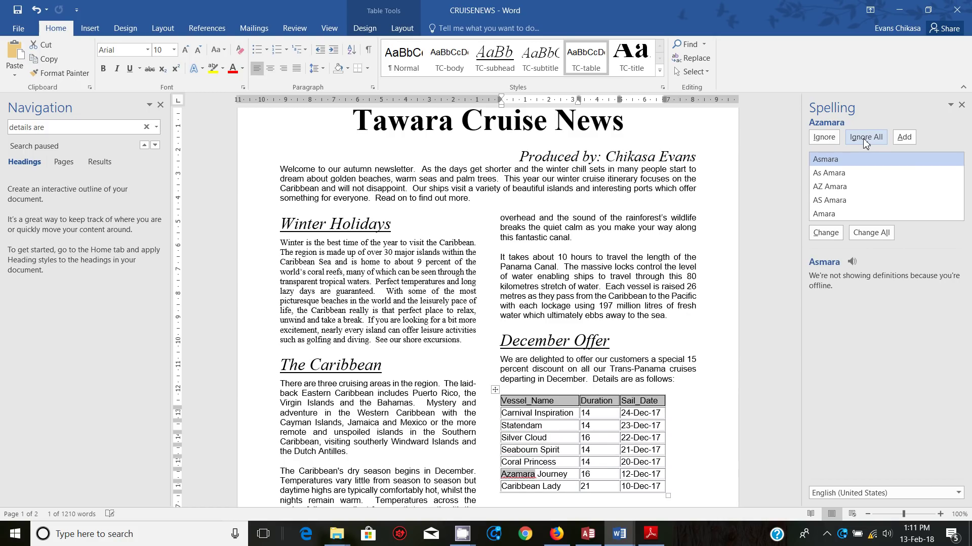
click(865, 138)
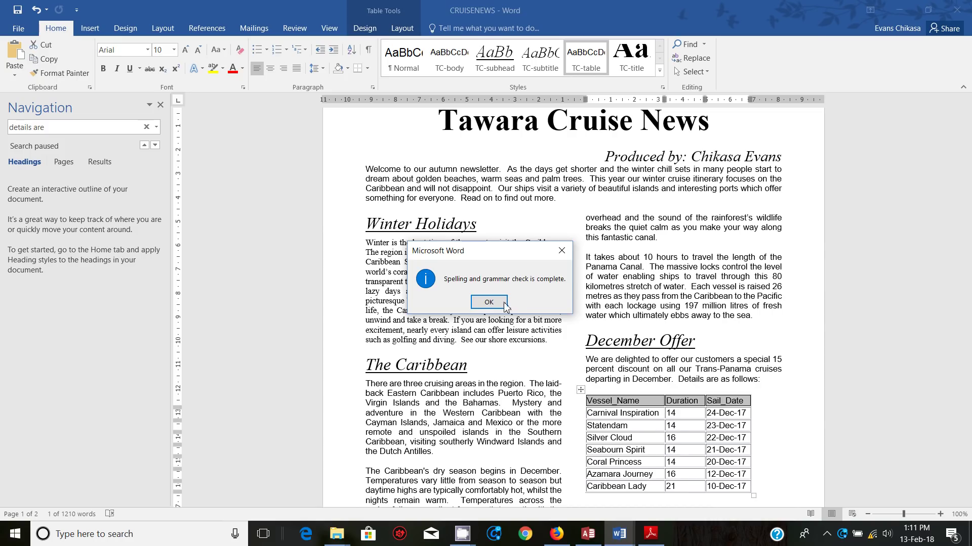
click(556, 309)
click(651, 533)
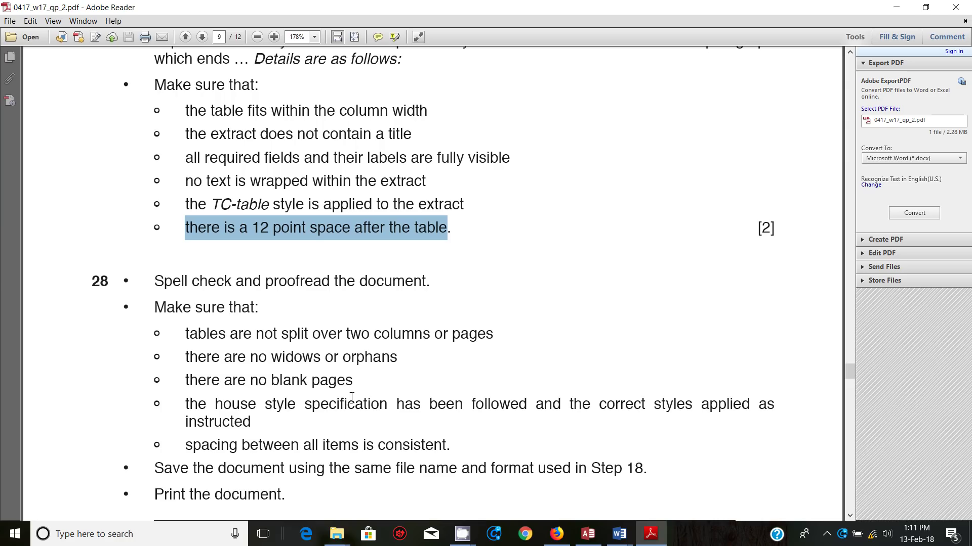
Scroll the question paper to read Step 28 and question 29's EVIDENCE 12 instructions.
scroll(372, 387, down, 2)
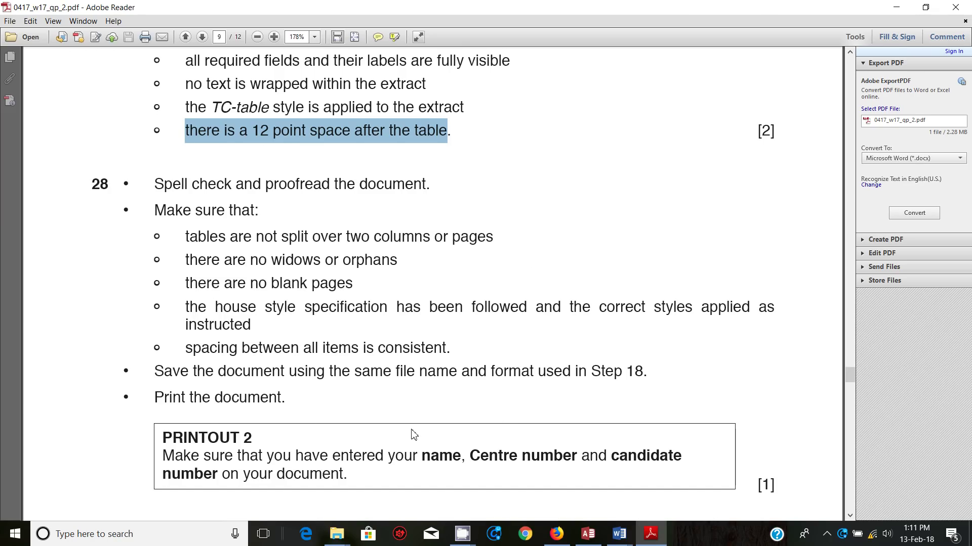
scroll(417, 431, down, 2)
scroll(488, 433, down, 2)
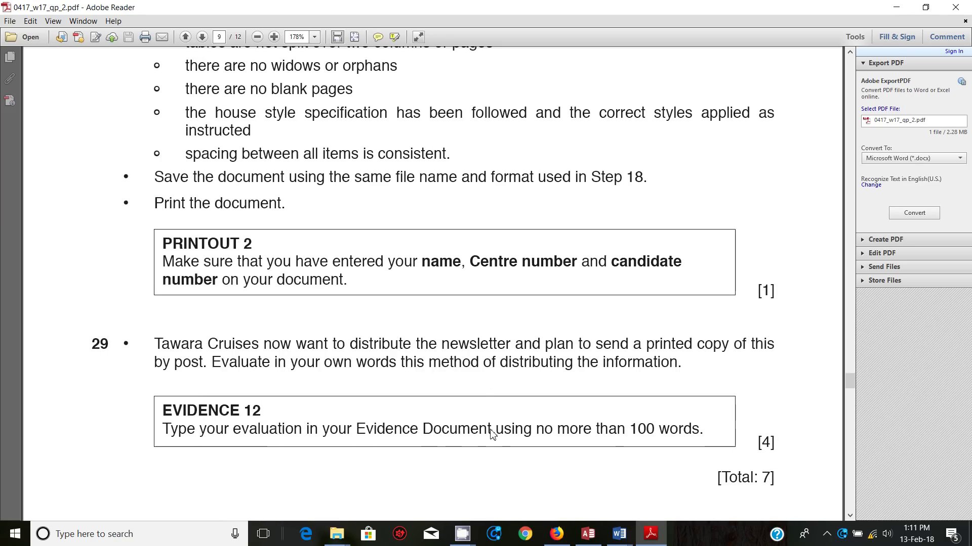
scroll(499, 384, up, 7)
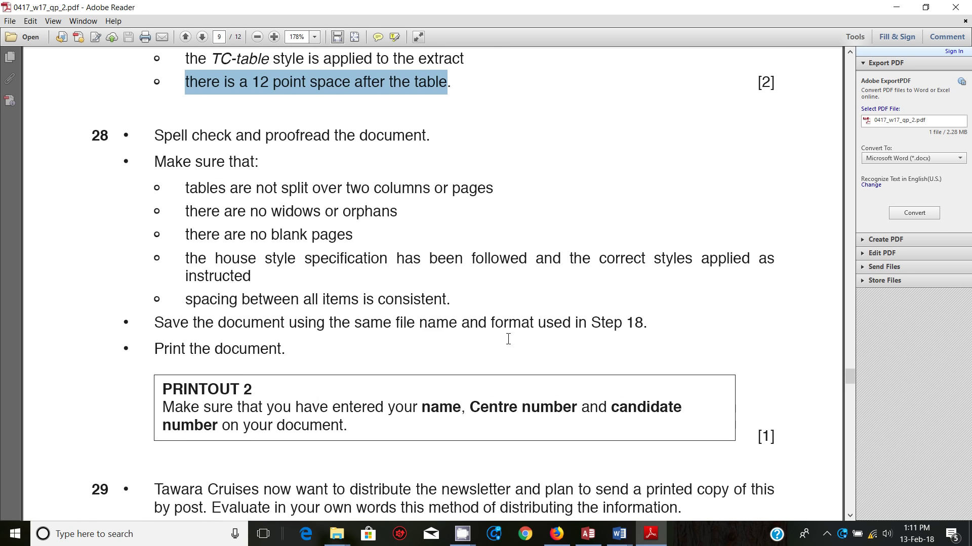
scroll(506, 346, up, 1)
scroll(506, 347, down, 5)
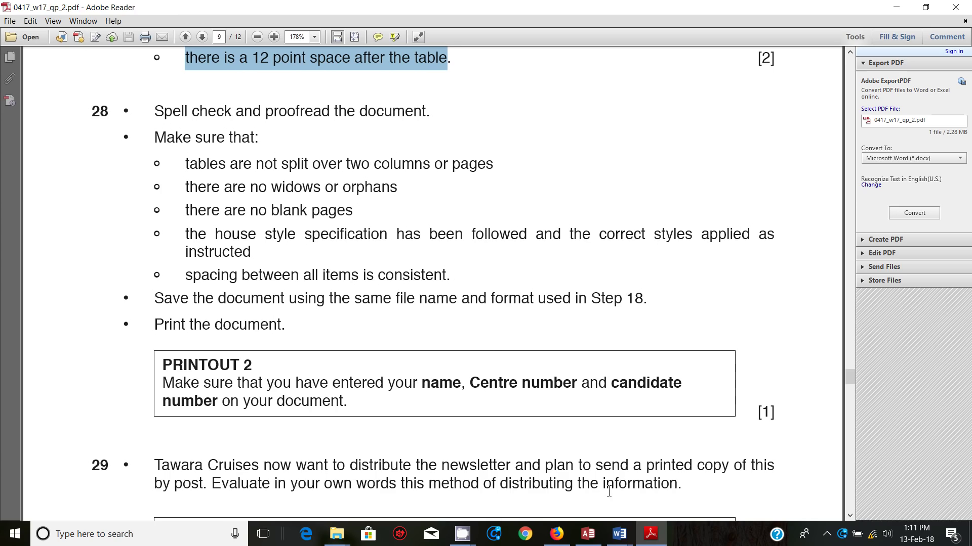
Look over CRUISENEWS page 2, then scroll the question paper to question 29's 100-word limit.
mouse_move(618, 534)
click(674, 474)
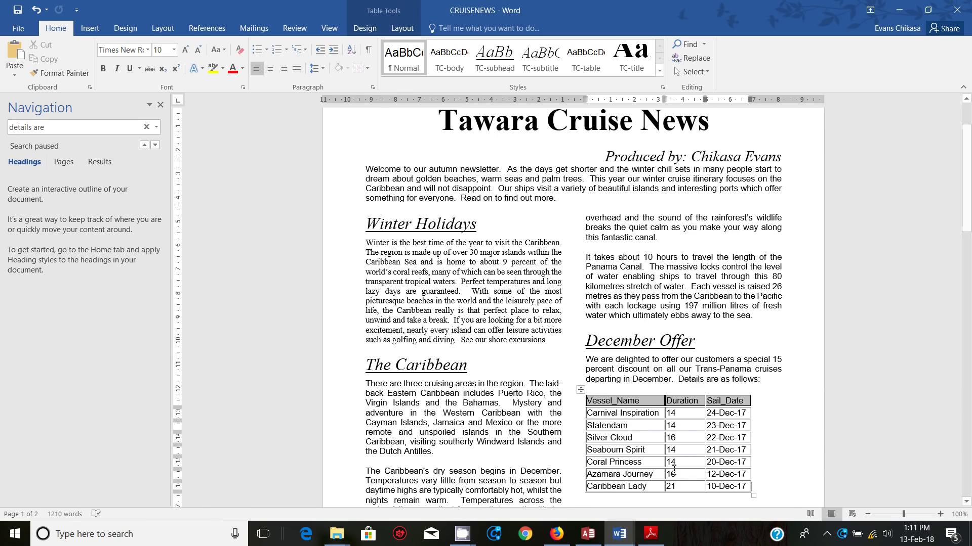
scroll(593, 365, down, 15)
scroll(594, 358, down, 15)
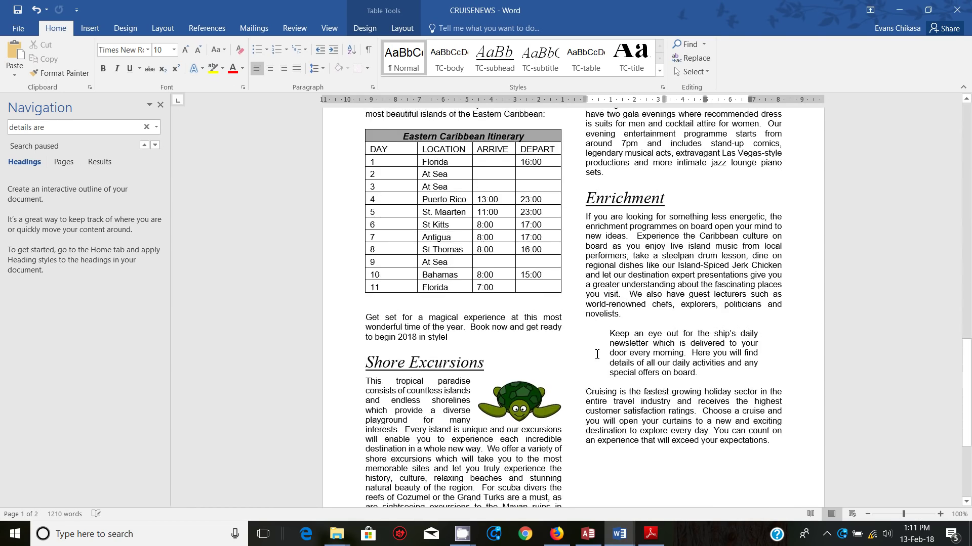
click(650, 534)
scroll(365, 341, down, 5)
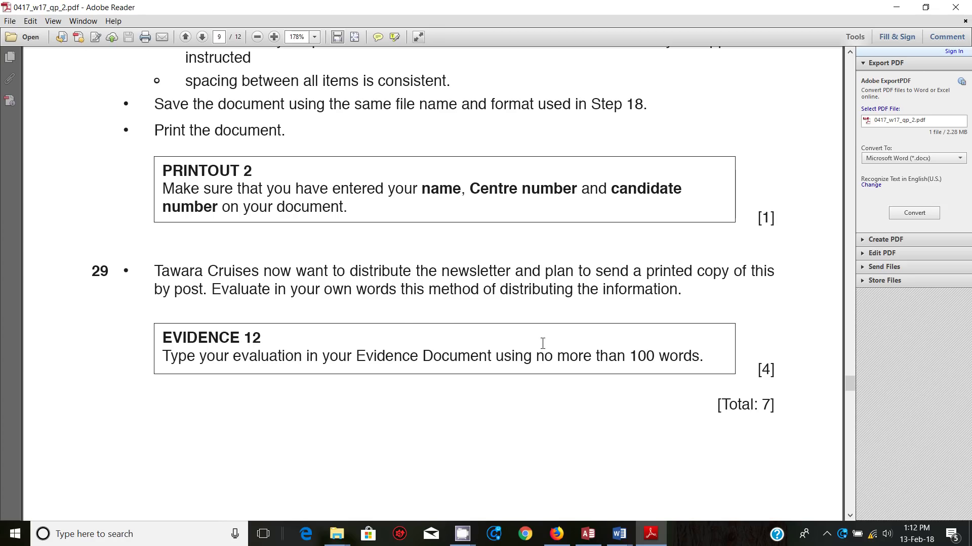
Select the '[4]' marks for question 29 in the question paper.
drag(777, 368, 758, 371)
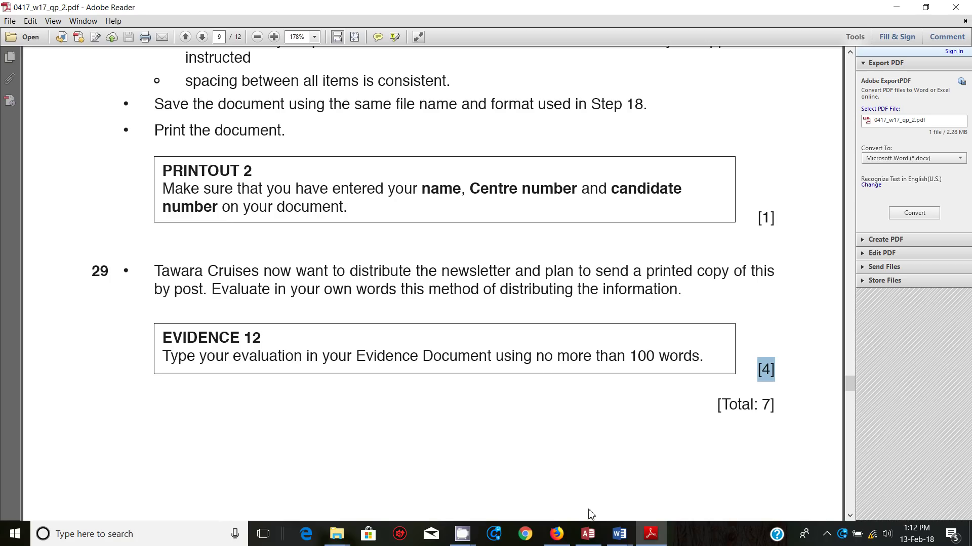
click(618, 532)
Open N17EVIDENCE0001 and place the cursor on the empty line under Step 29's evaluation heading.
click(564, 490)
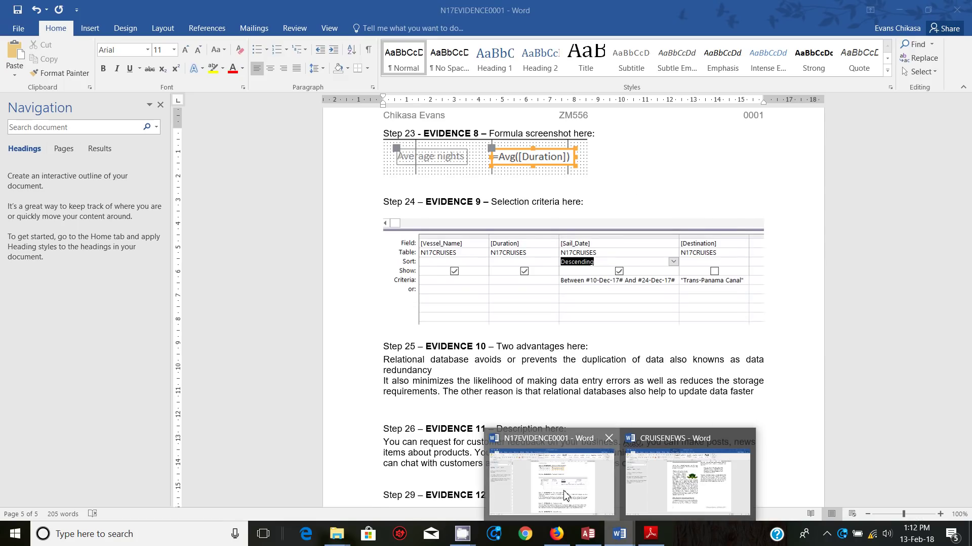
scroll(545, 416, down, 8)
scroll(545, 416, down, 4)
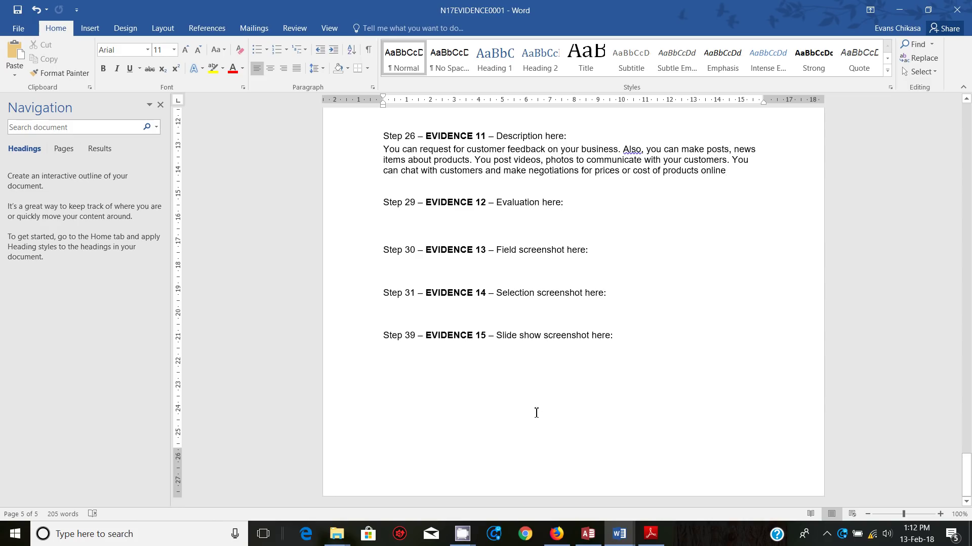
click(414, 213)
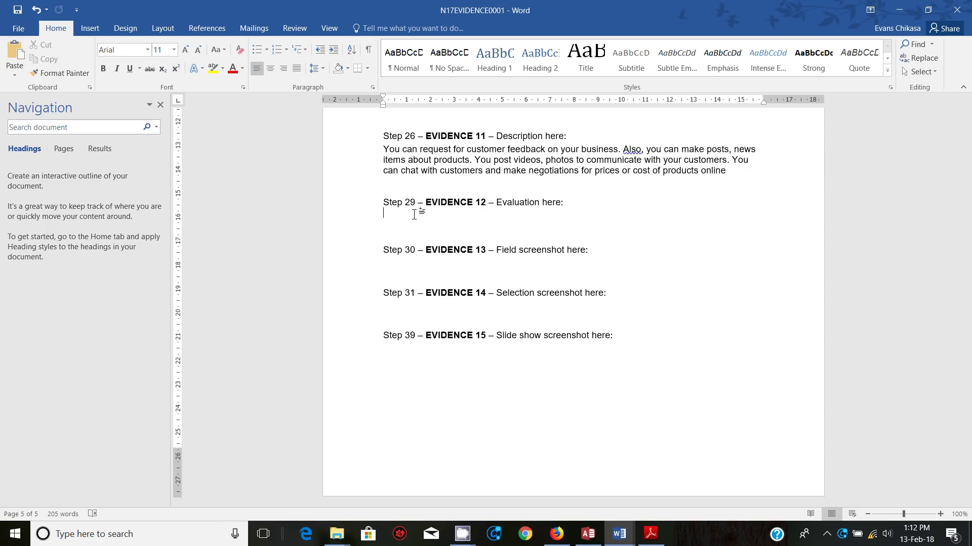
mouse_move(651, 533)
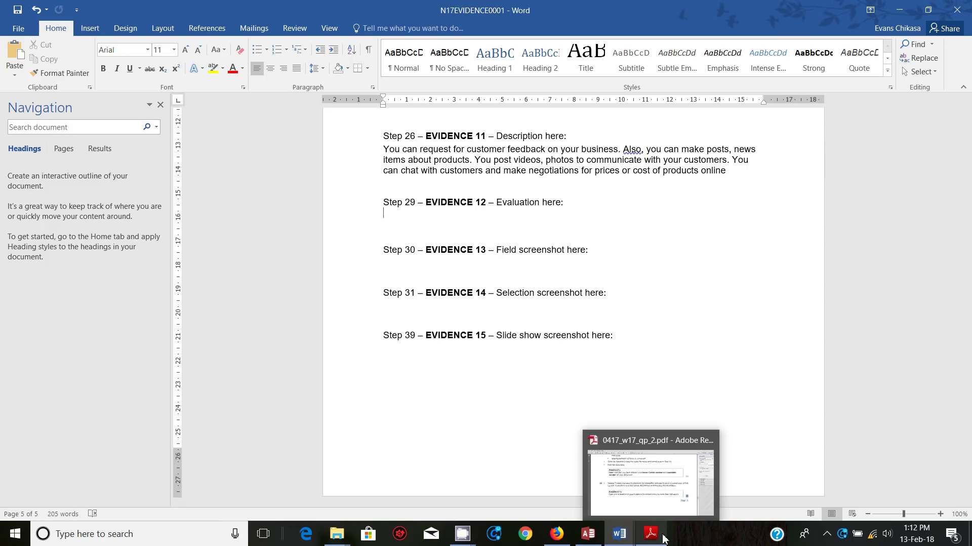
mouse_move(658, 506)
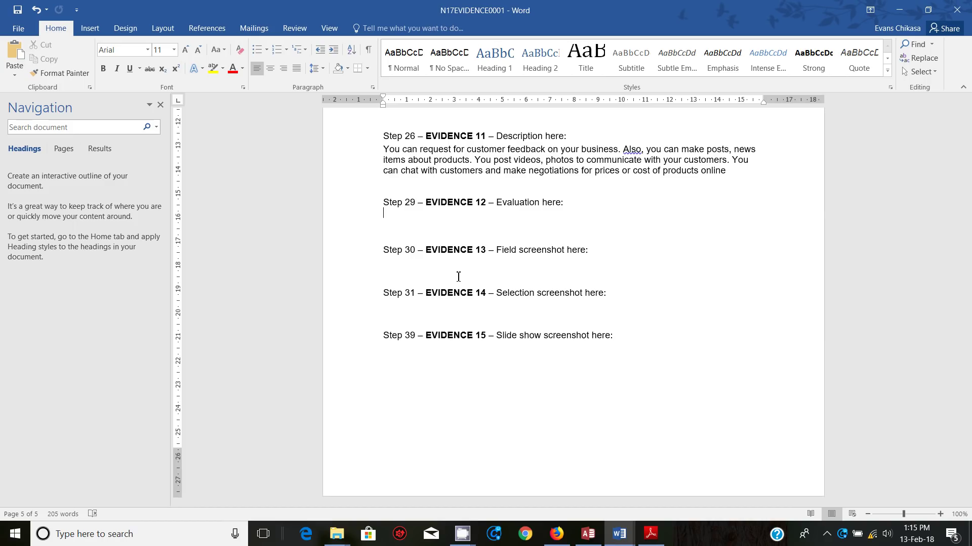
Type the benefits of posting: reaching limited-internet users and specific locations, correcting 'recieve' to 'receive'.
text(The benefit of using post)
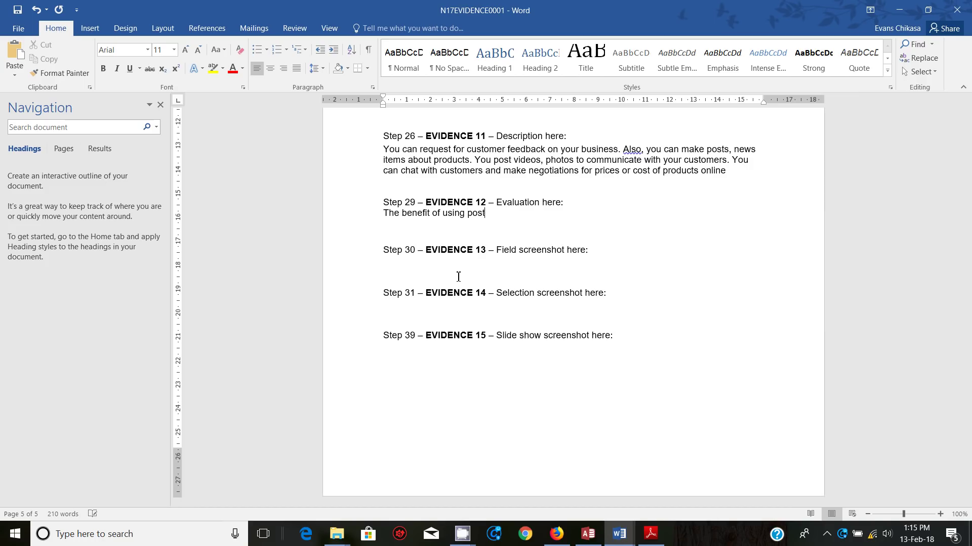
text( is that it can be sent to people )
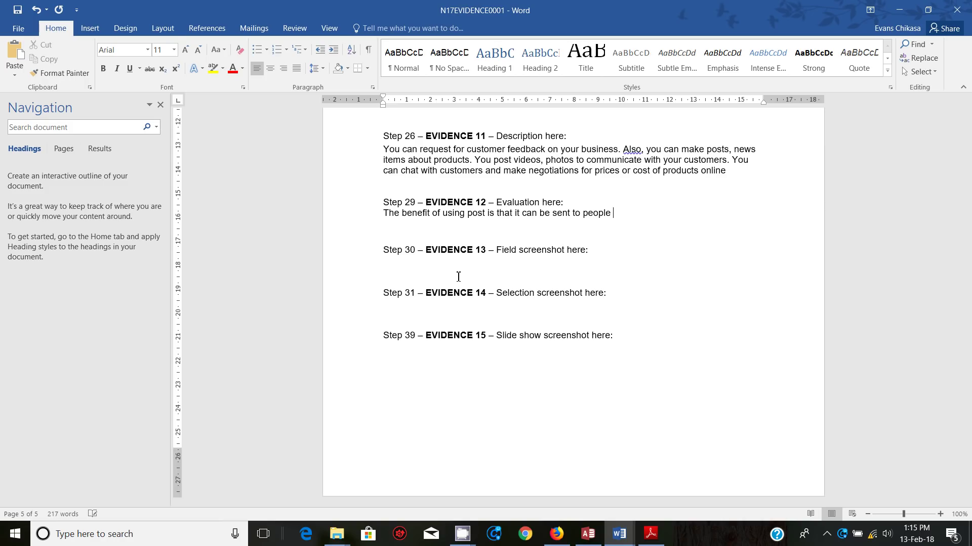
text(with limited internet or acc)
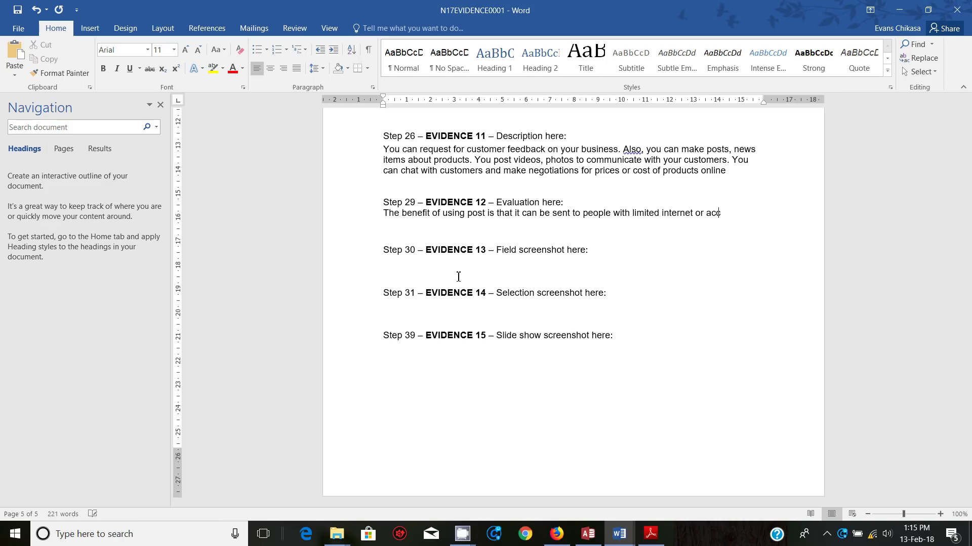
text(ess to computers)
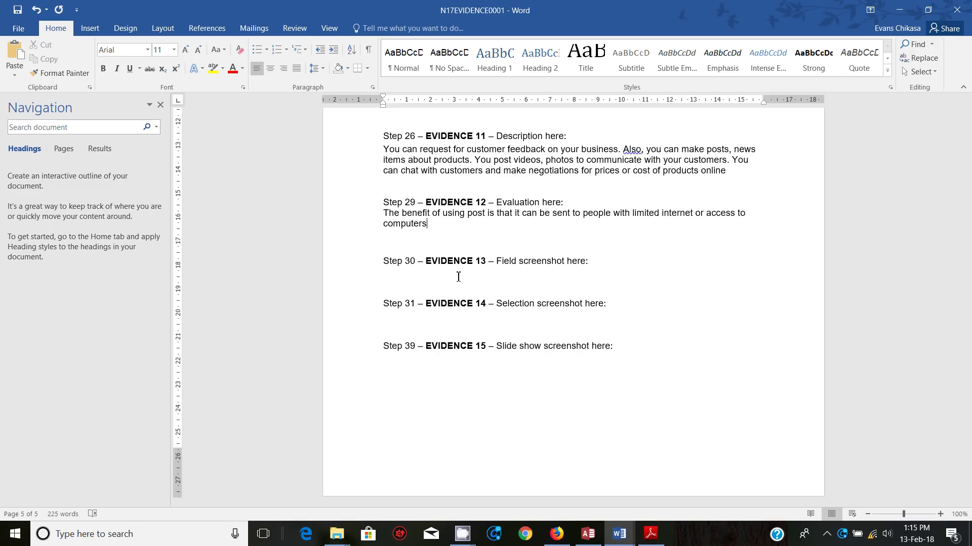
text(. Post can ensure that )
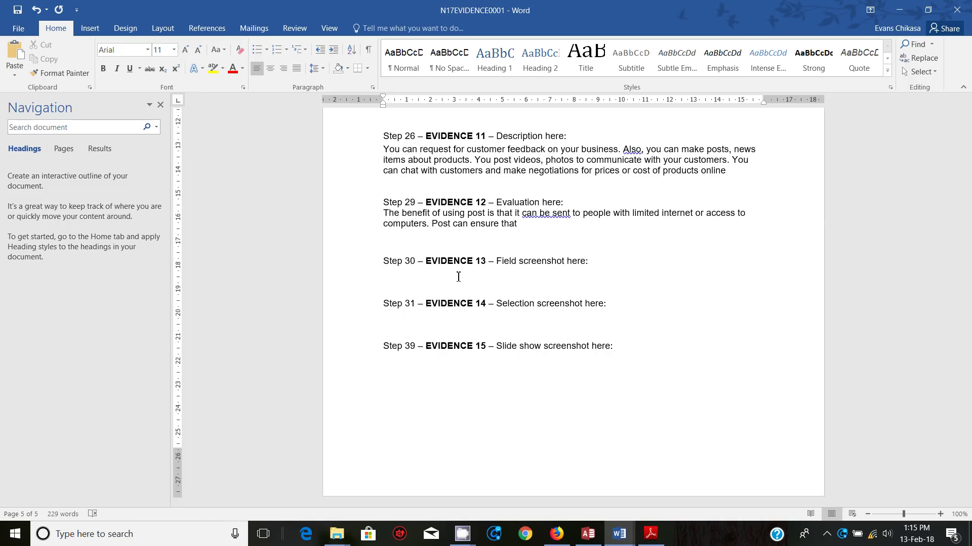
text(trageted people in a)
key(BackSpace)
text(specific )
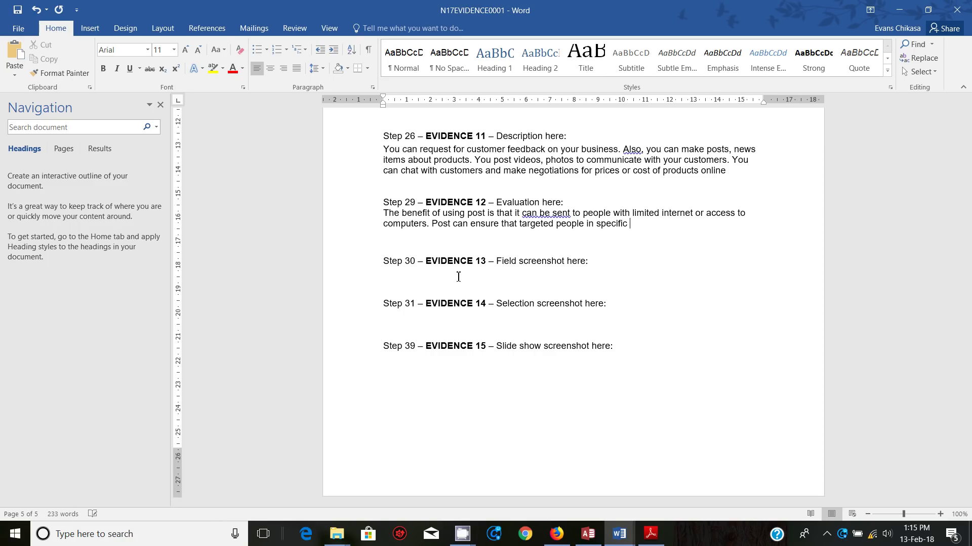
text(locations aecieve the ne)
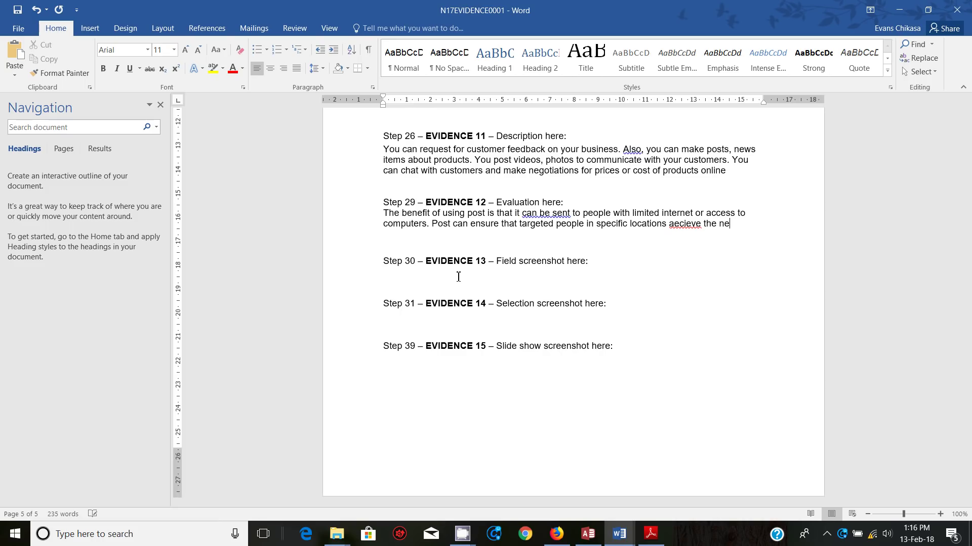
text(wsletter)
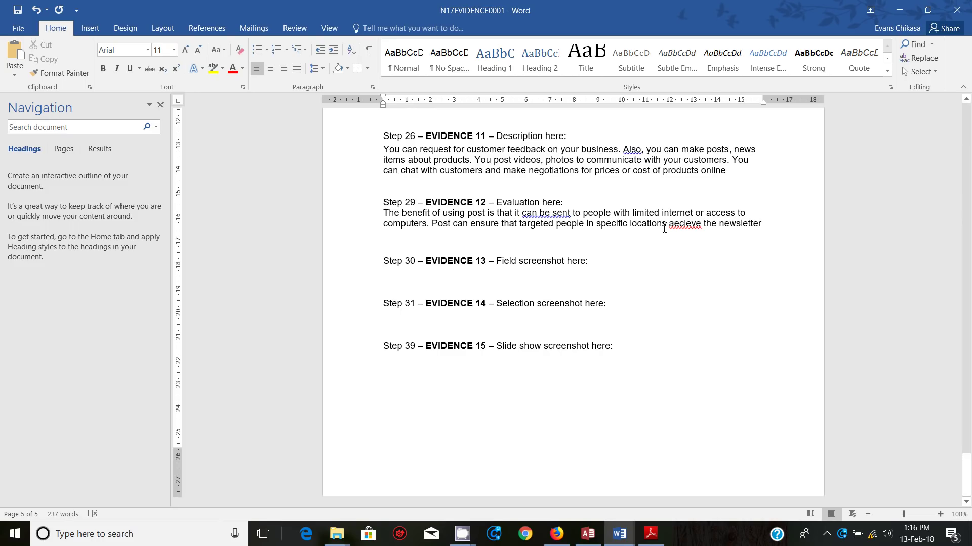
key(BackSpace)
text(r)
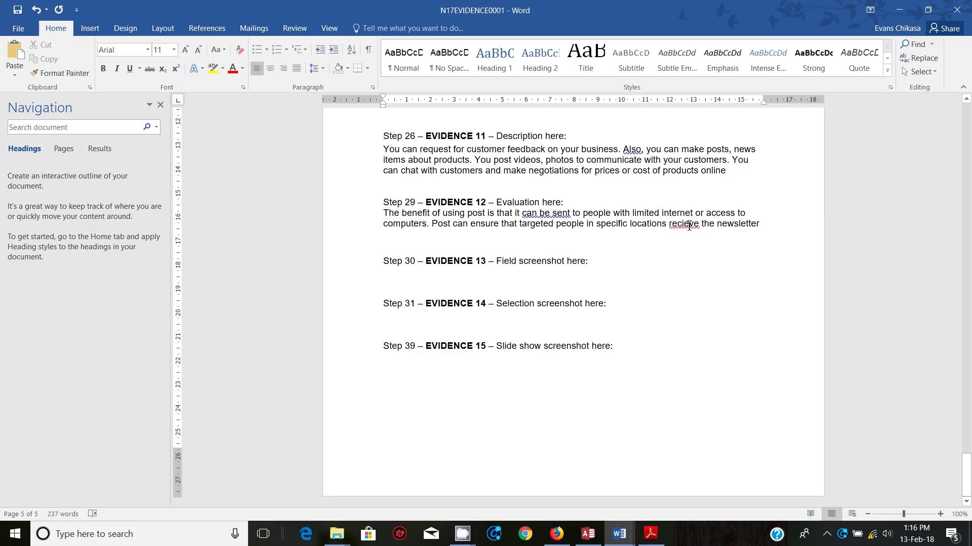
click(689, 226)
key(BackSpace)
key(BackSpace)
text(ei)
click(760, 227)
text(.)
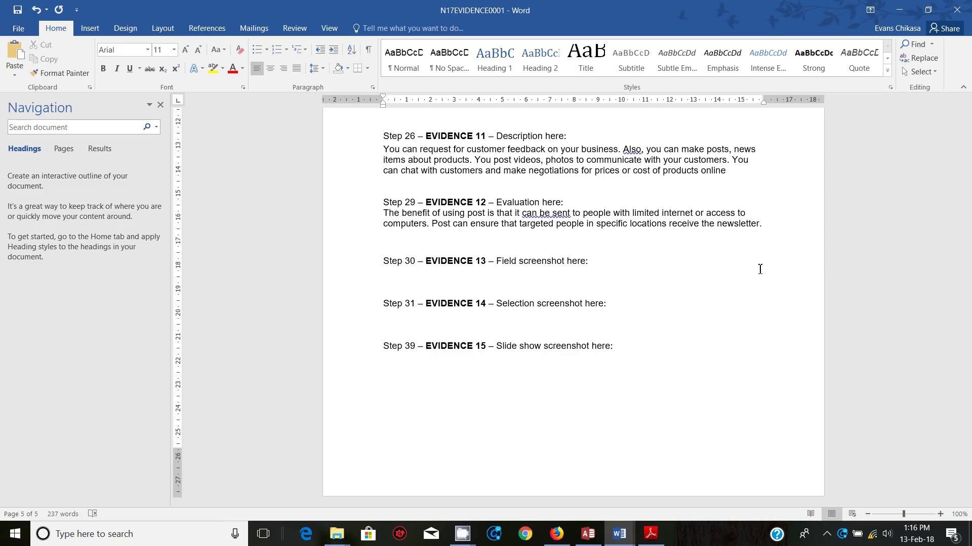
Add drawbacks on postage and printing costs, slow delivery and hard-to-edit print, saving midway.
text(There iw)
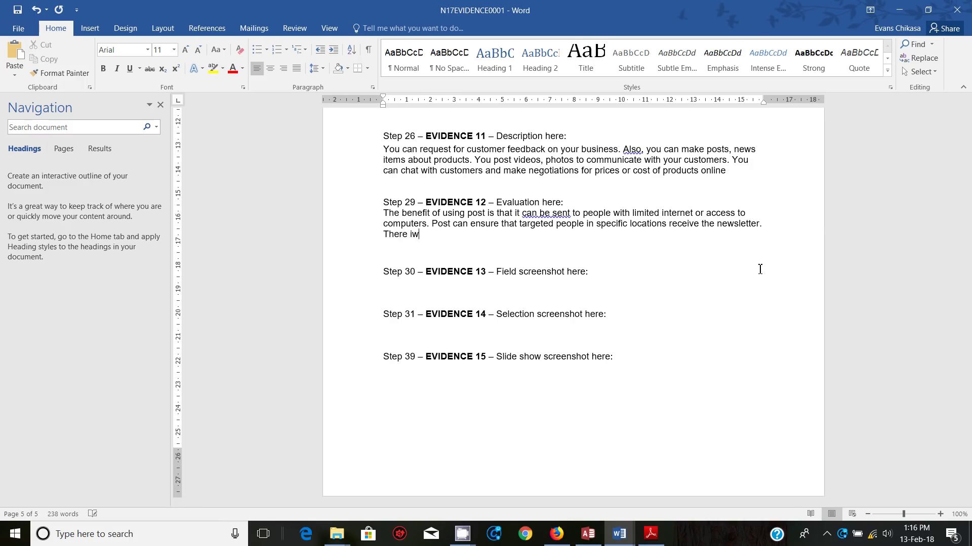
key(BackSpace)
key(BackSpace)
text(will extra costs such as postage)
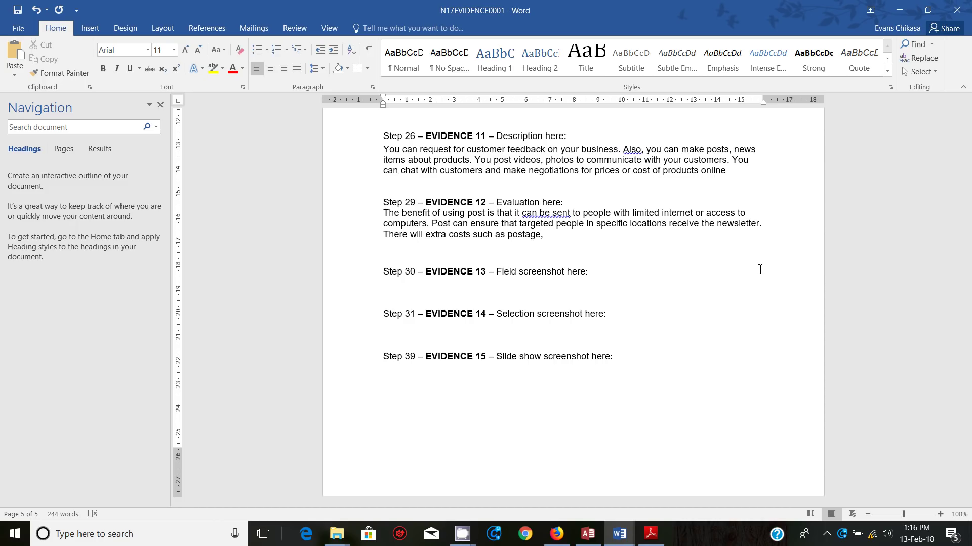
text(, printing)
text( ())
text(cost for i)
text(nk)
text( or ton)
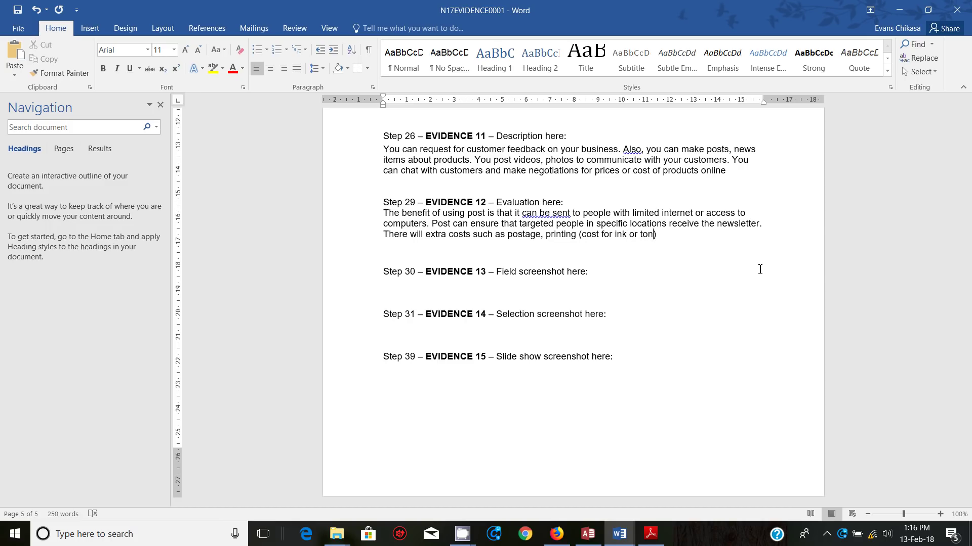
text(er)
text(ISometimes the mail take )
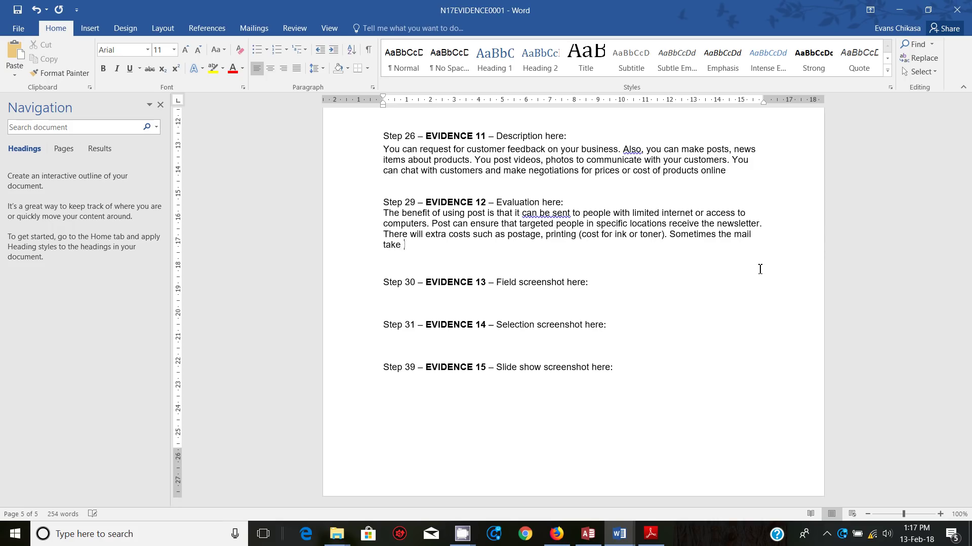
text(long to be delivered)
key(ctrl+s)
text(. Once)
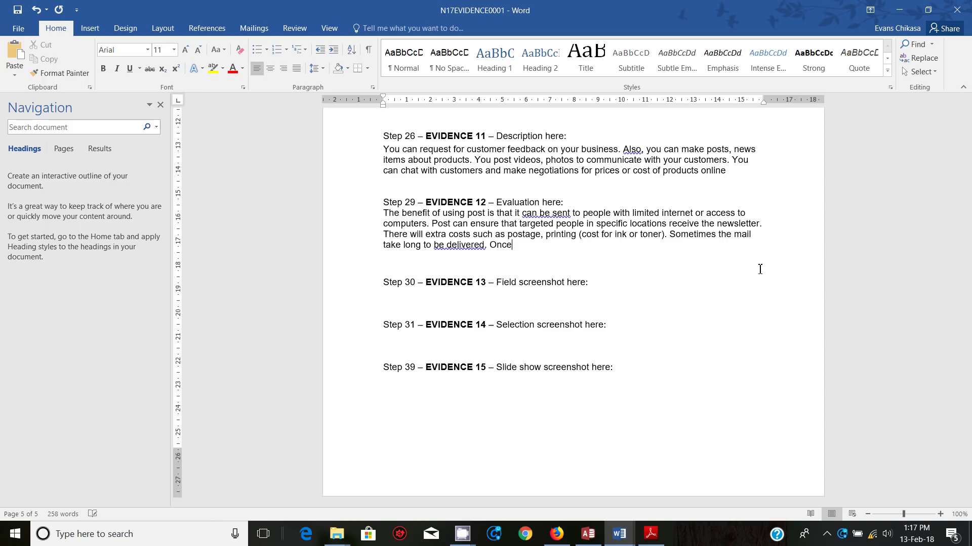
text( the mail is printed, it is difficult t)
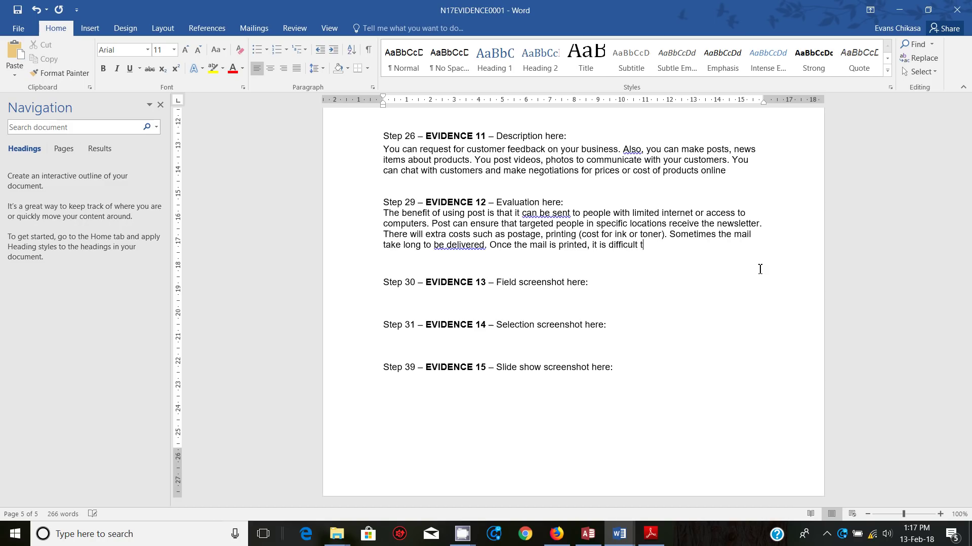
text(o edit the content)
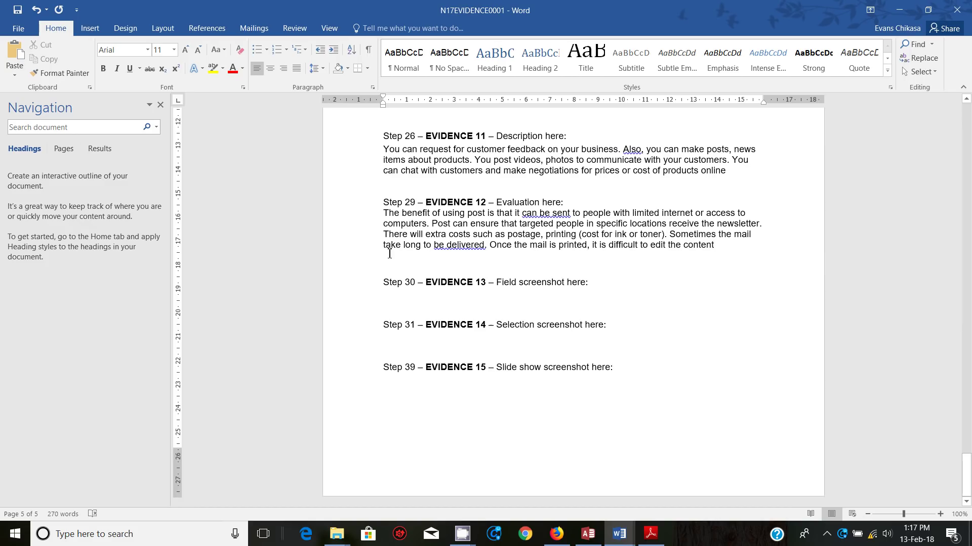
drag(384, 216, 719, 246)
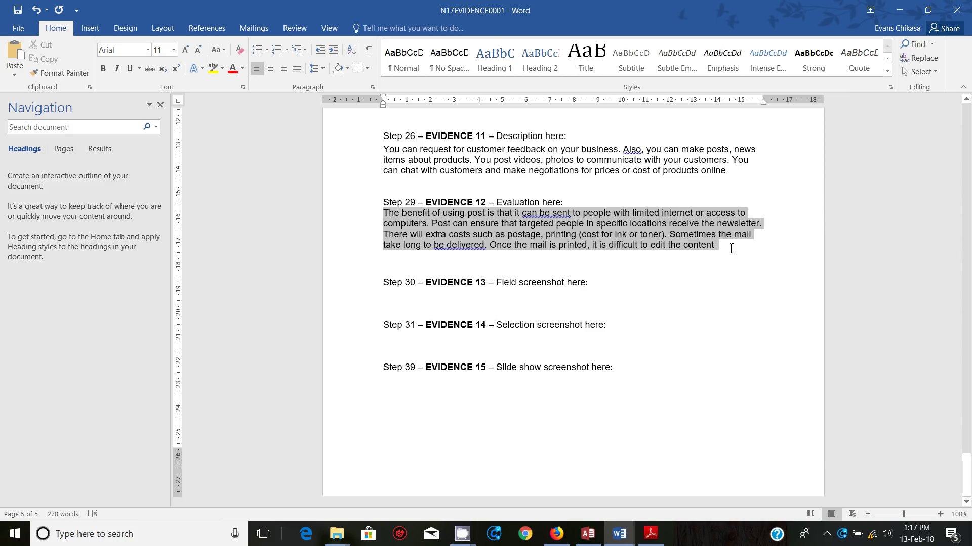
Select the Step 29 evaluation paragraph and confirm in Word Count that it is 65 words.
click(576, 237)
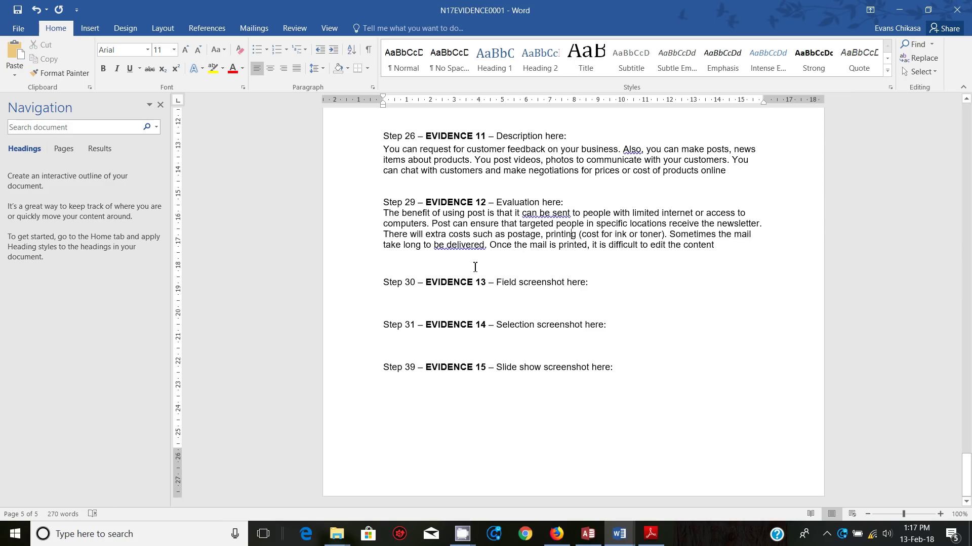
click(712, 245)
drag(712, 245, 389, 215)
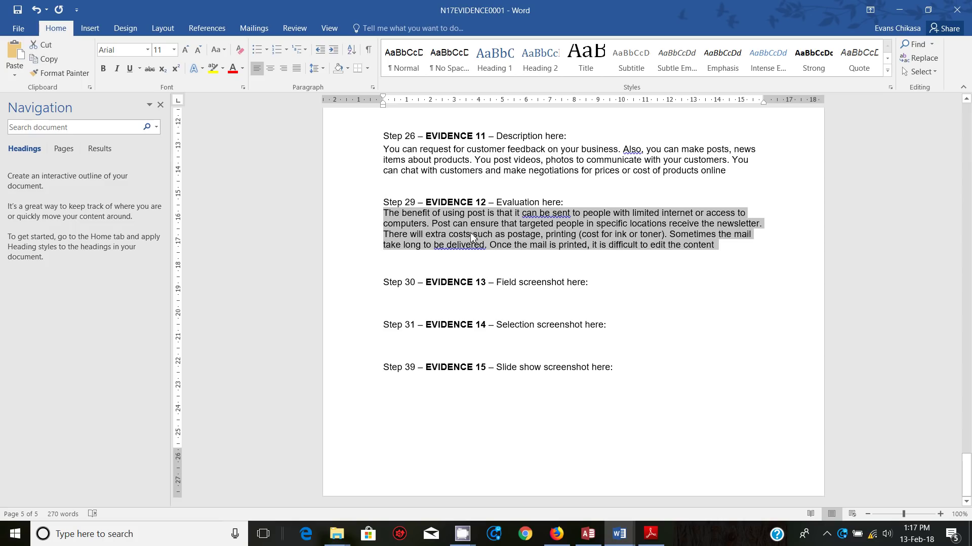
click(63, 515)
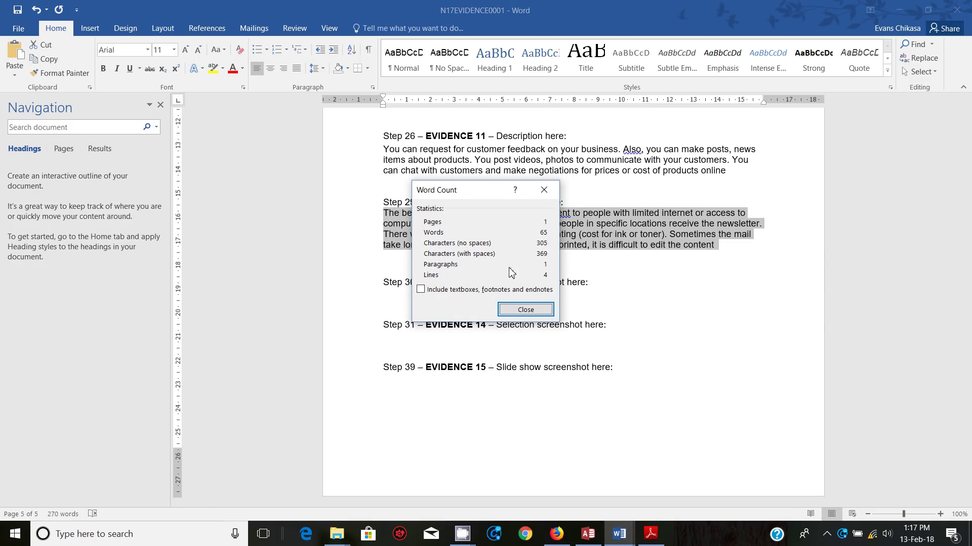
click(537, 318)
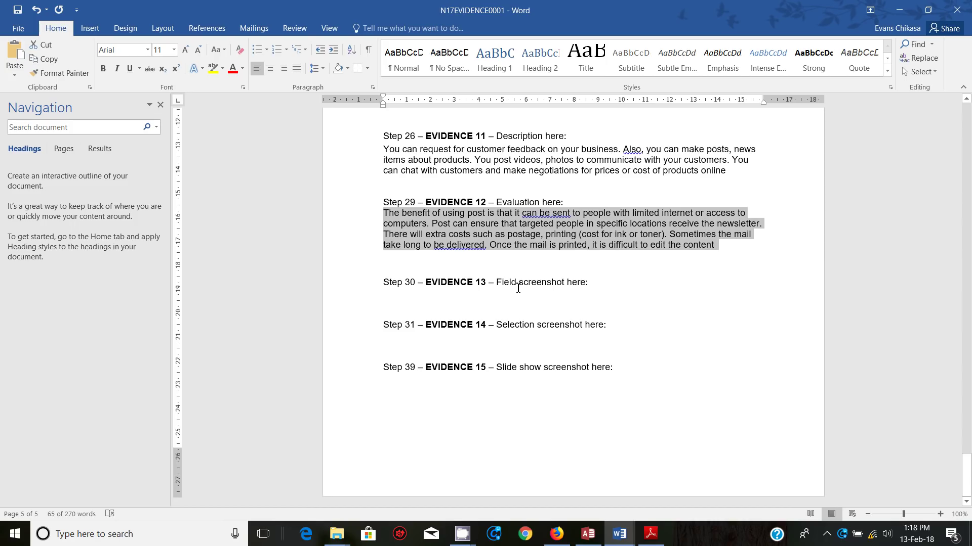
Switch to the question paper PDF and re-check the Step 29 / Evidence 12 requirements.
mouse_move(650, 534)
click(618, 473)
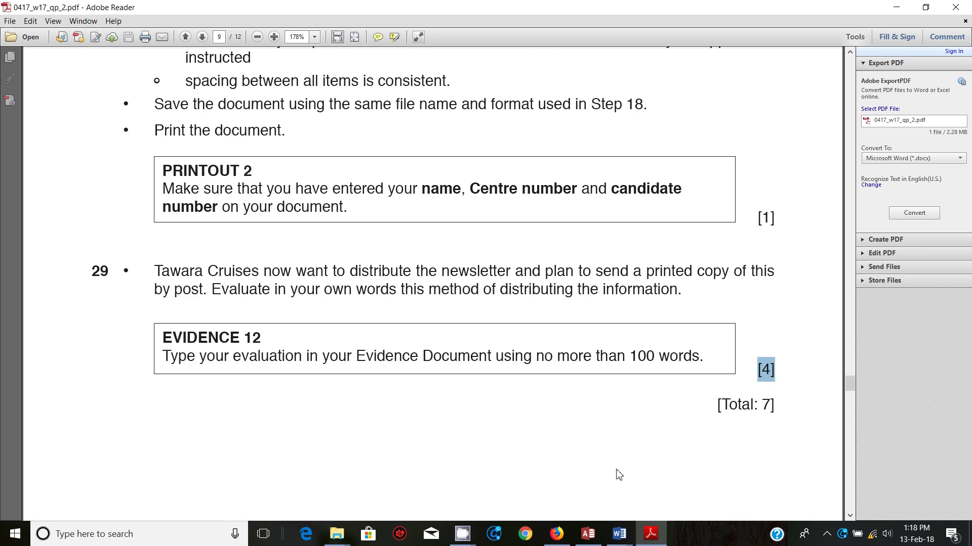
scroll(480, 261, down, 5)
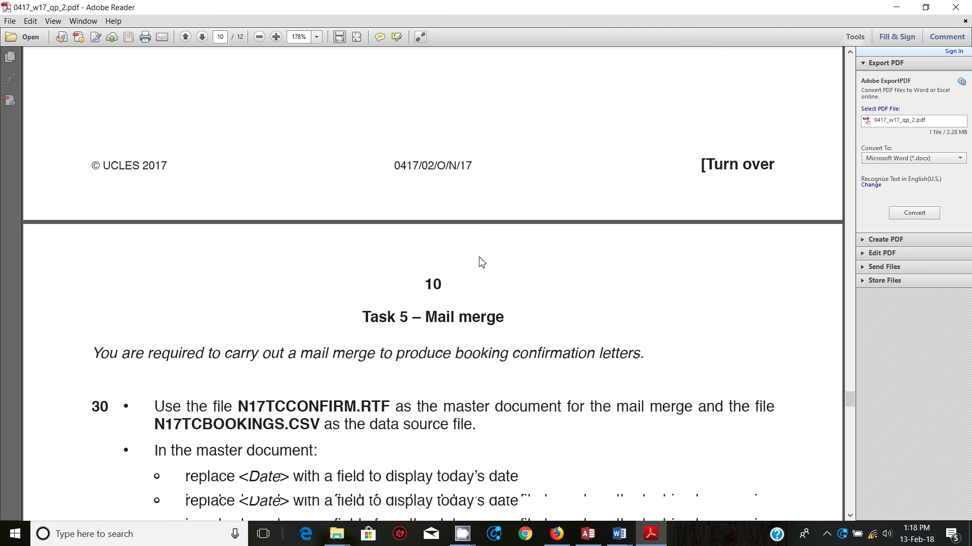
scroll(483, 257, up, 10)
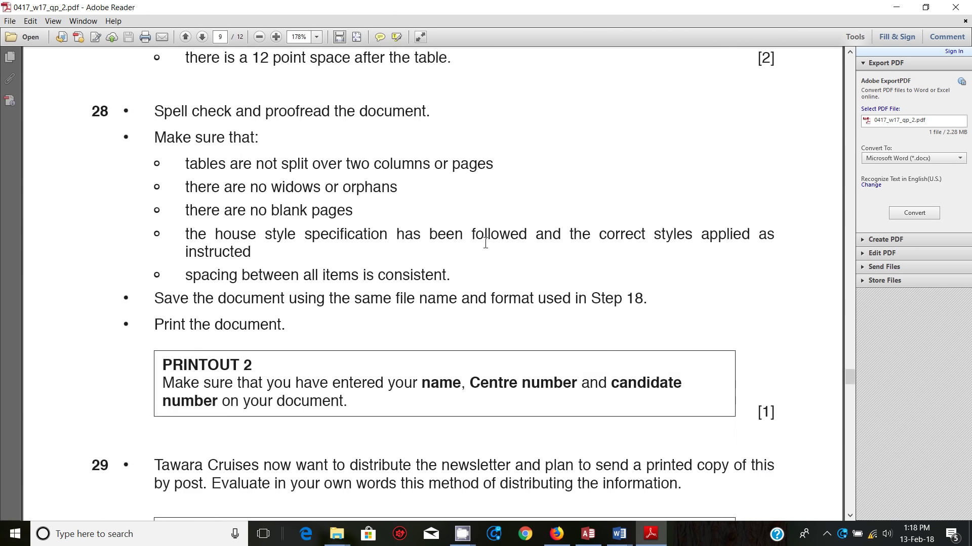
scroll(486, 246, up, 5)
scroll(486, 240, down, 6)
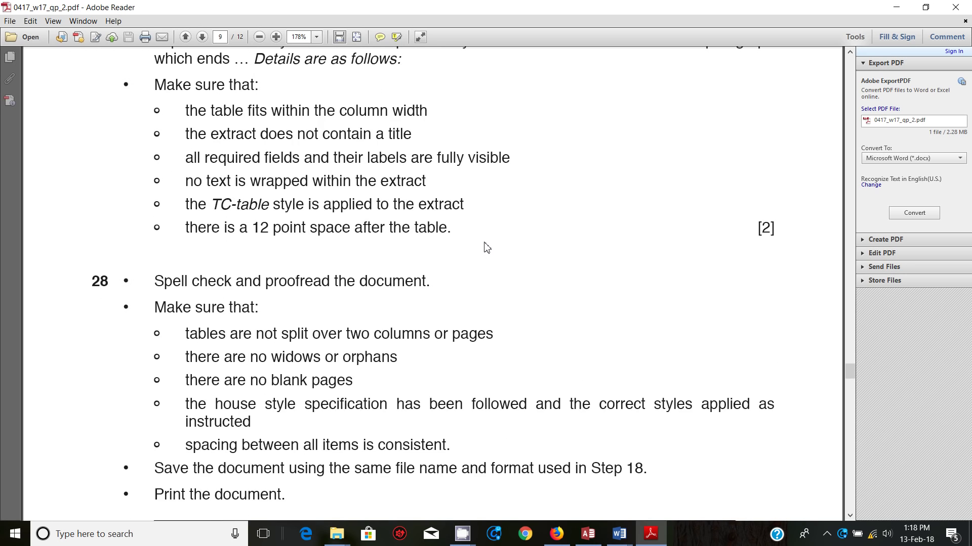
Move on to page 10's Task 5 – Mail merge and the Step 30 instructions.
scroll(486, 239, down, 6)
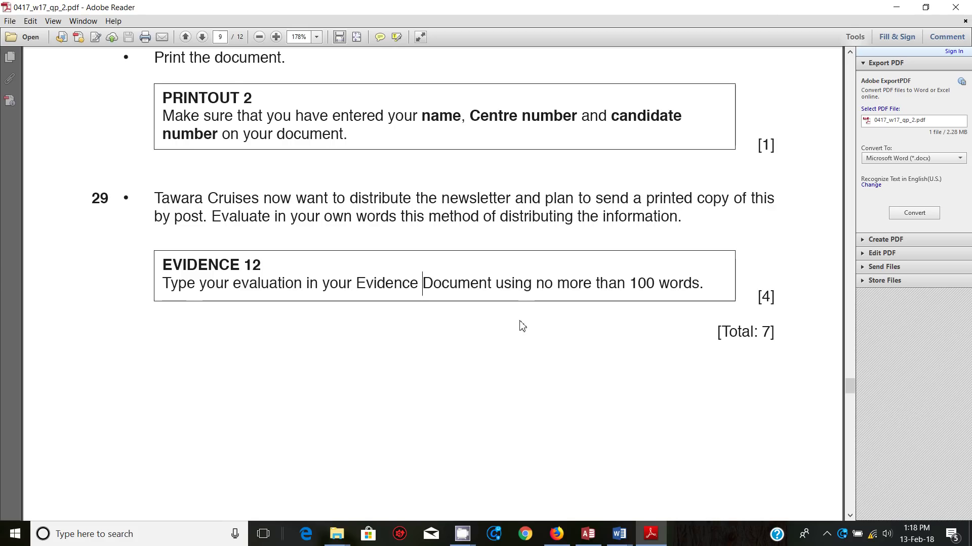
scroll(531, 331, down, 2)
scroll(539, 332, down, 8)
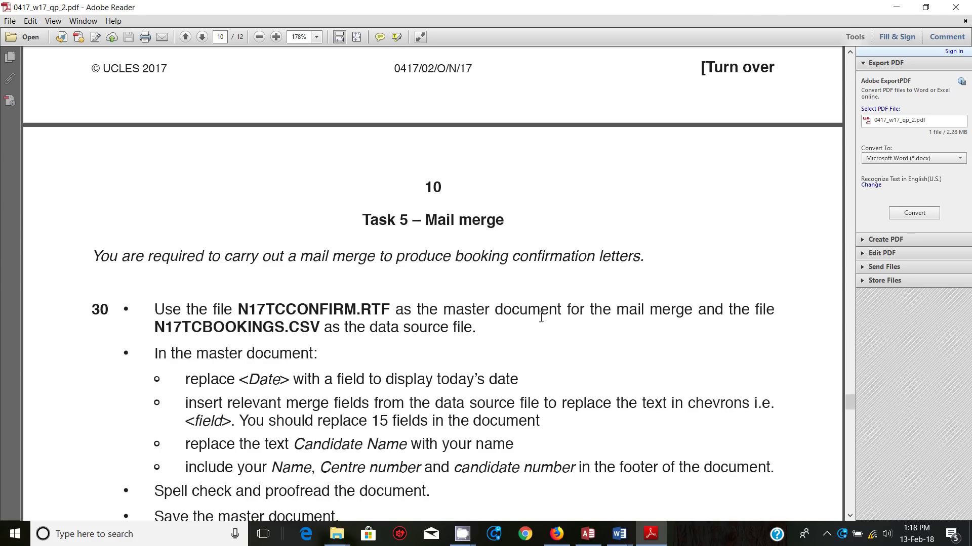
click(827, 535)
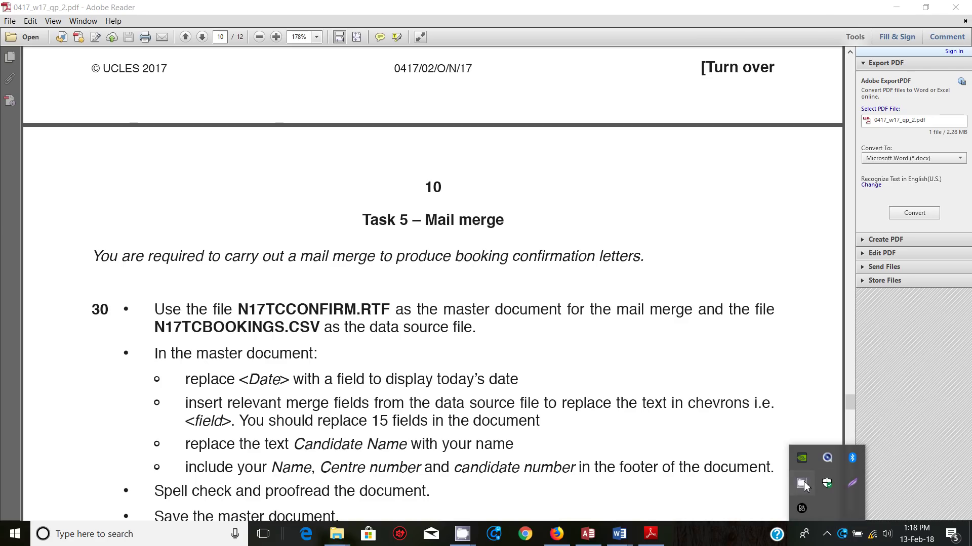